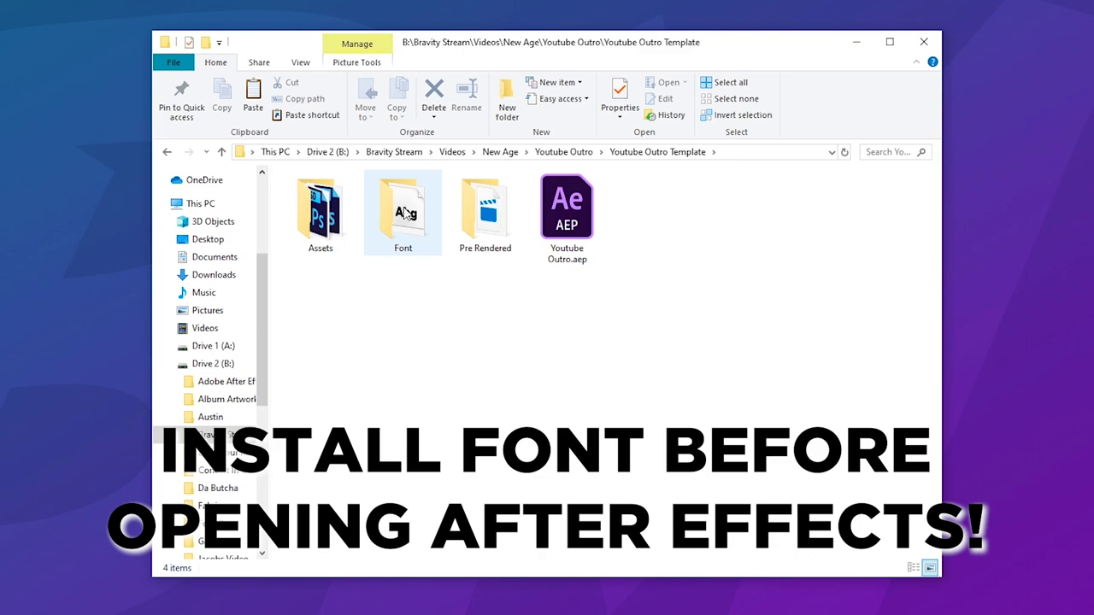
Open GOTHAM-BLACK.TTF from the template's Font folder to install the Gotham Black font.
double_click(371, 195)
double_click(359, 199)
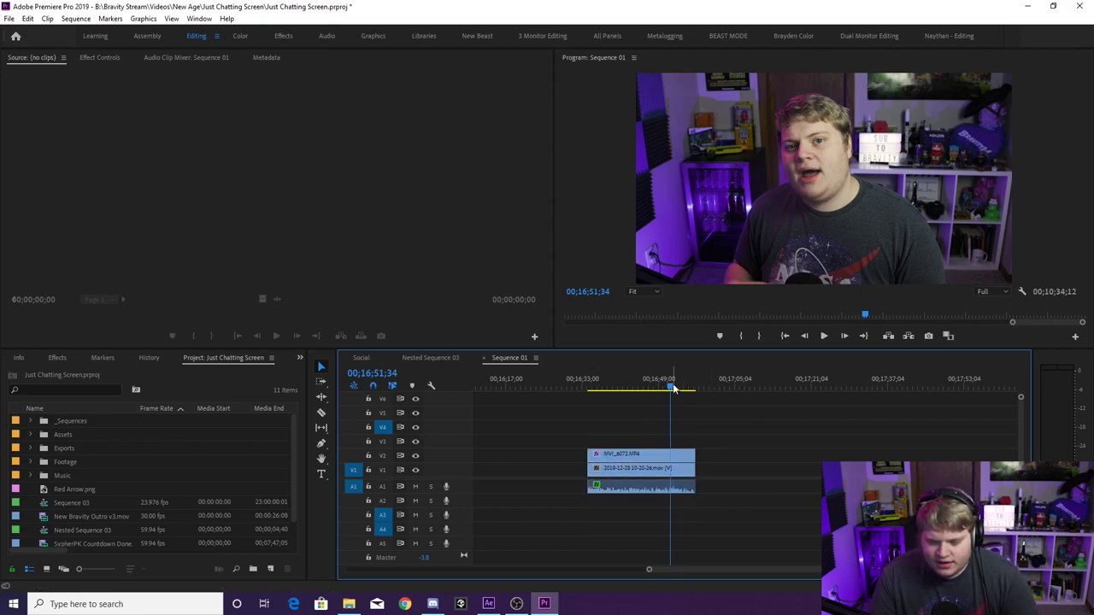
Play the end of Sequence 01, then select Youtube Outro Render.mov in the Project panel.
key(space)
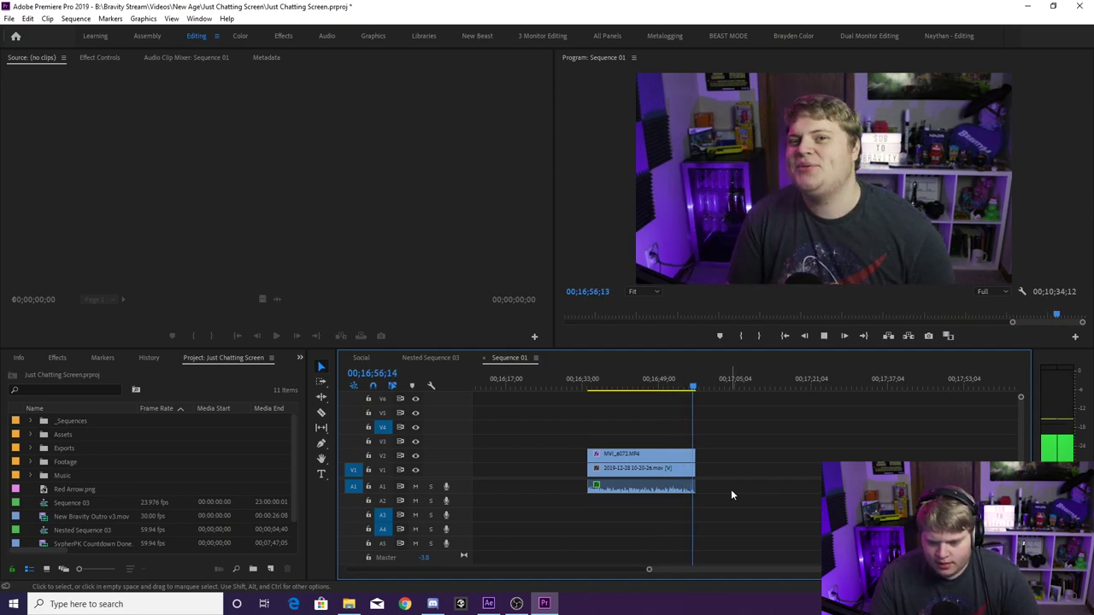
click(676, 382)
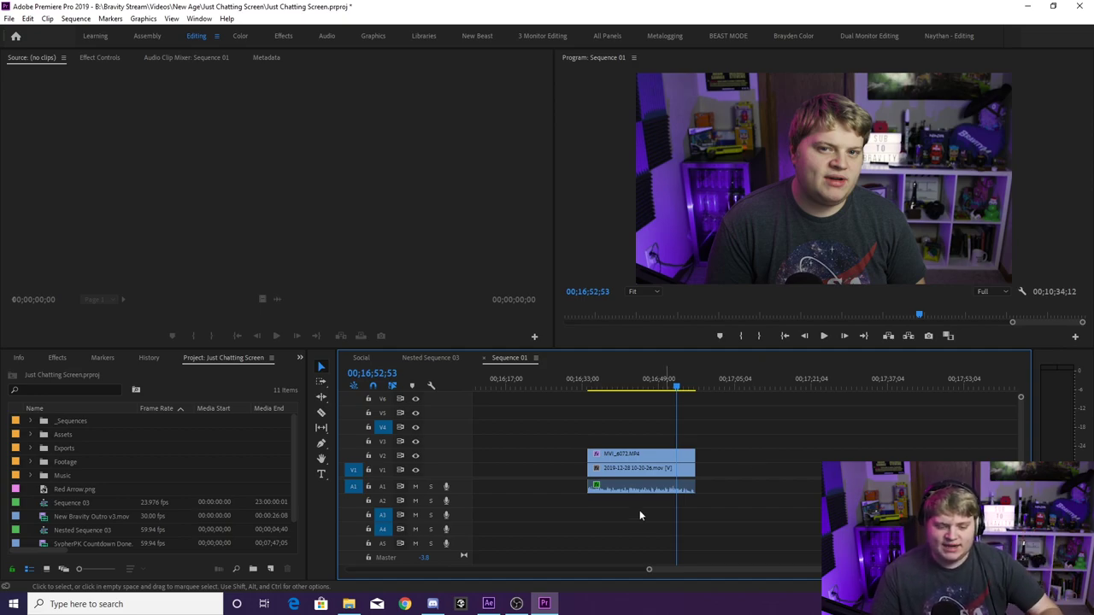
scroll(128, 513, down, 2)
click(67, 531)
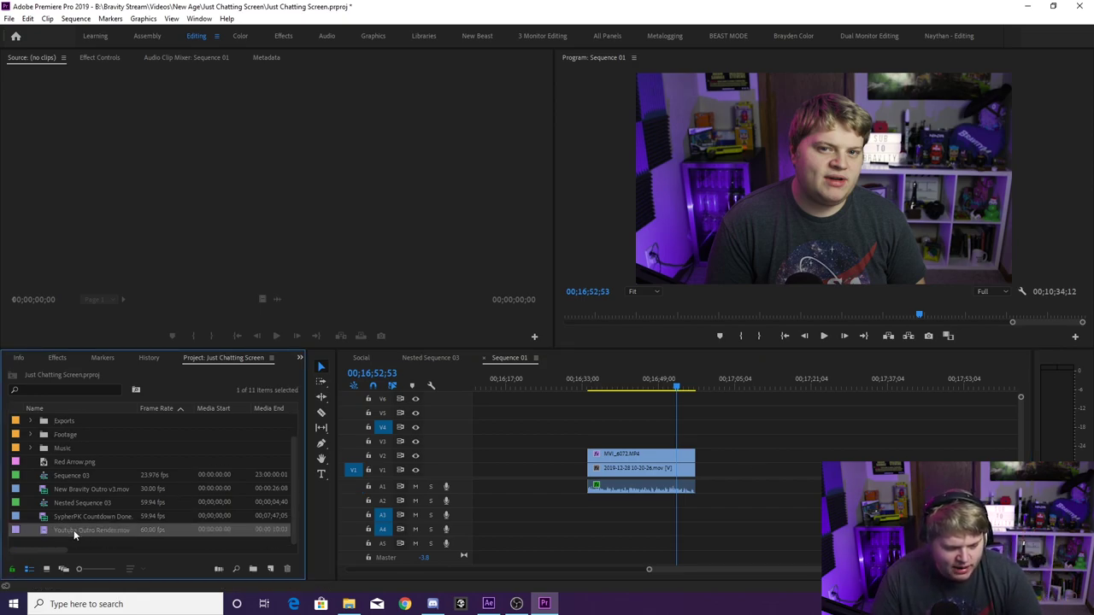
Place Youtube Outro Render.mov on track V3, shifted later to overlap the footage's ending.
drag(44, 531, 694, 446)
scroll(769, 572, up, 5)
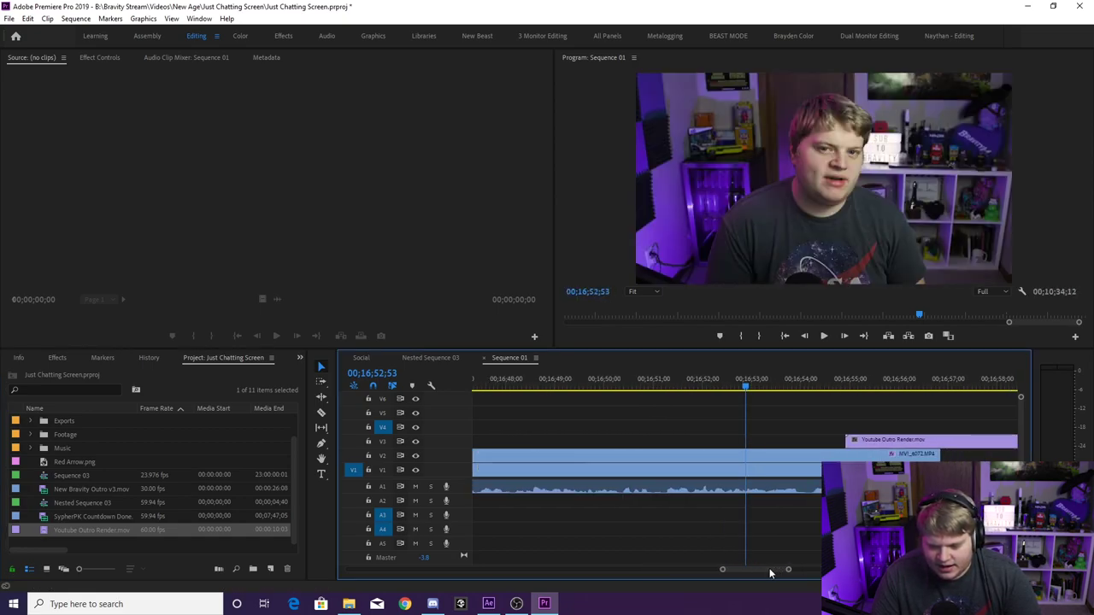
scroll(770, 573, down, 2)
drag(818, 387, 827, 391)
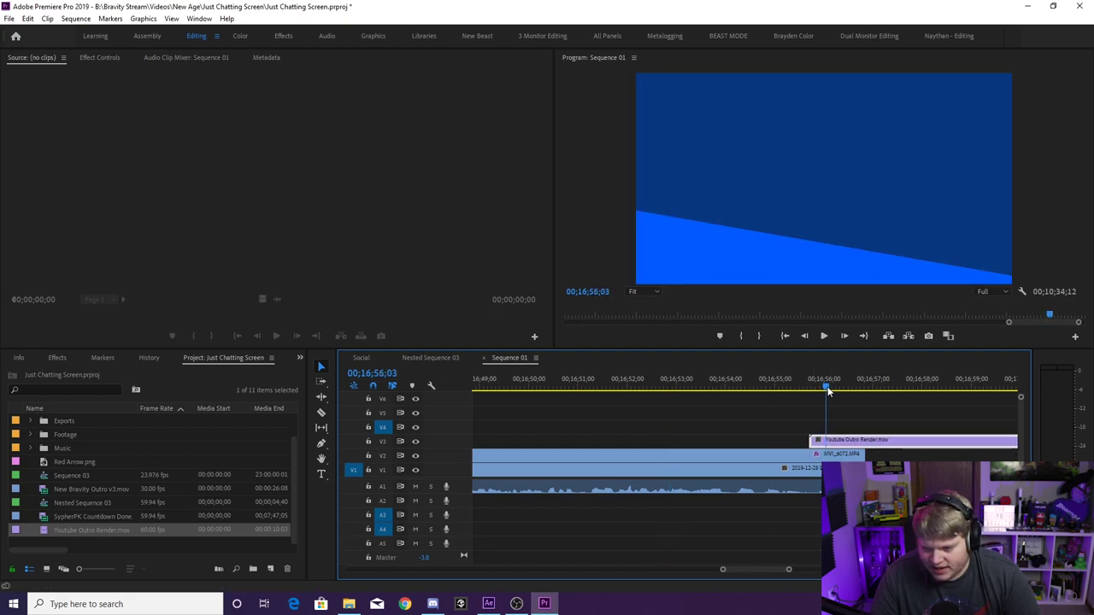
drag(828, 445, 861, 444)
drag(826, 387, 593, 387)
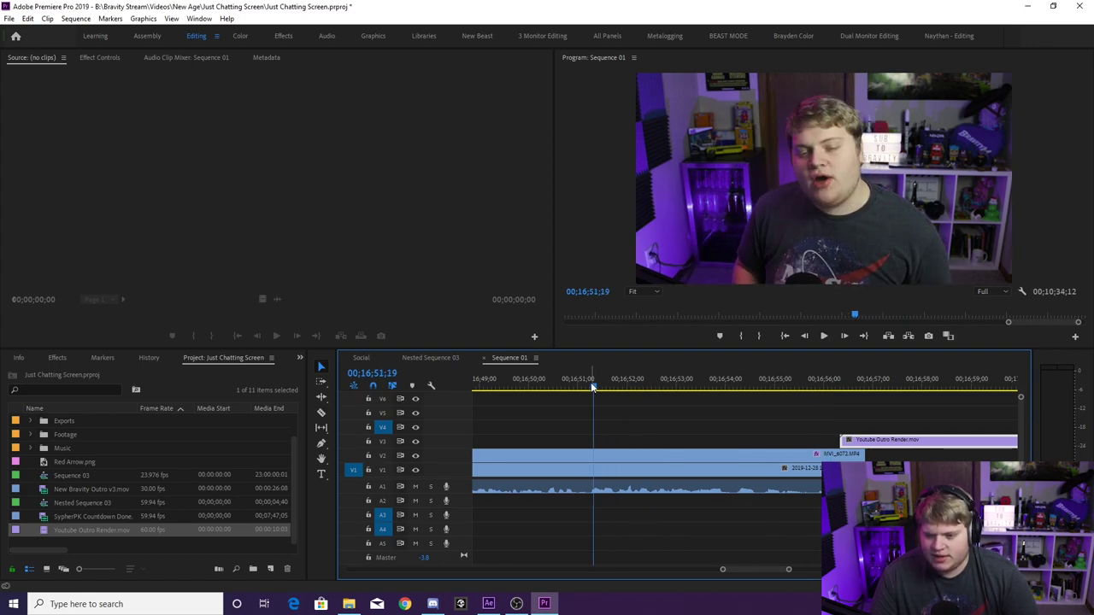
Play the transition into the outro with the timeline zoomed out to show it whole.
key(space)
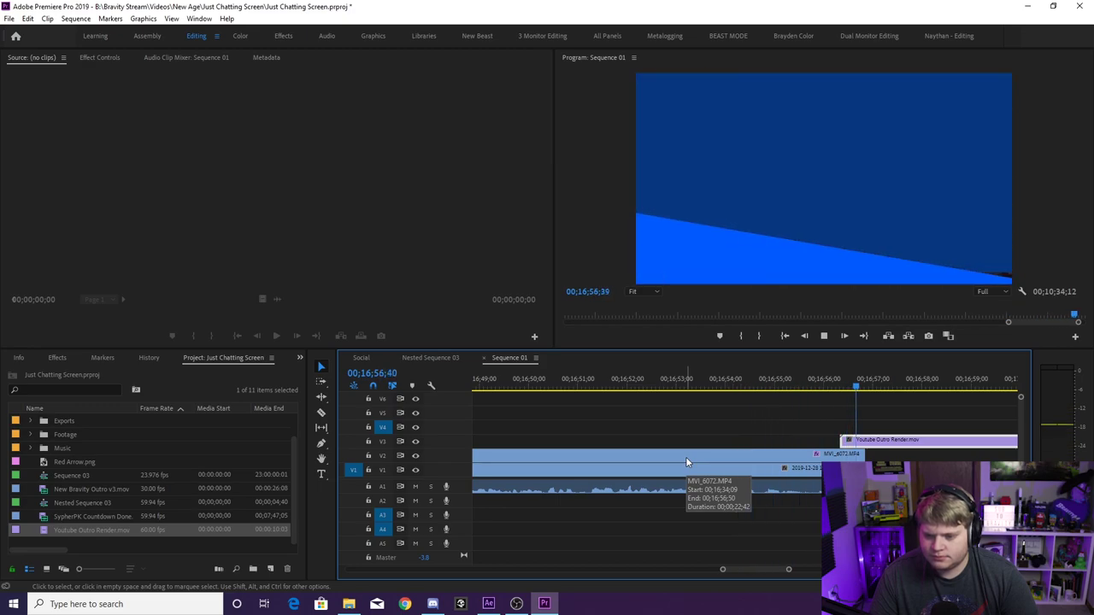
key(minus)
key(space)
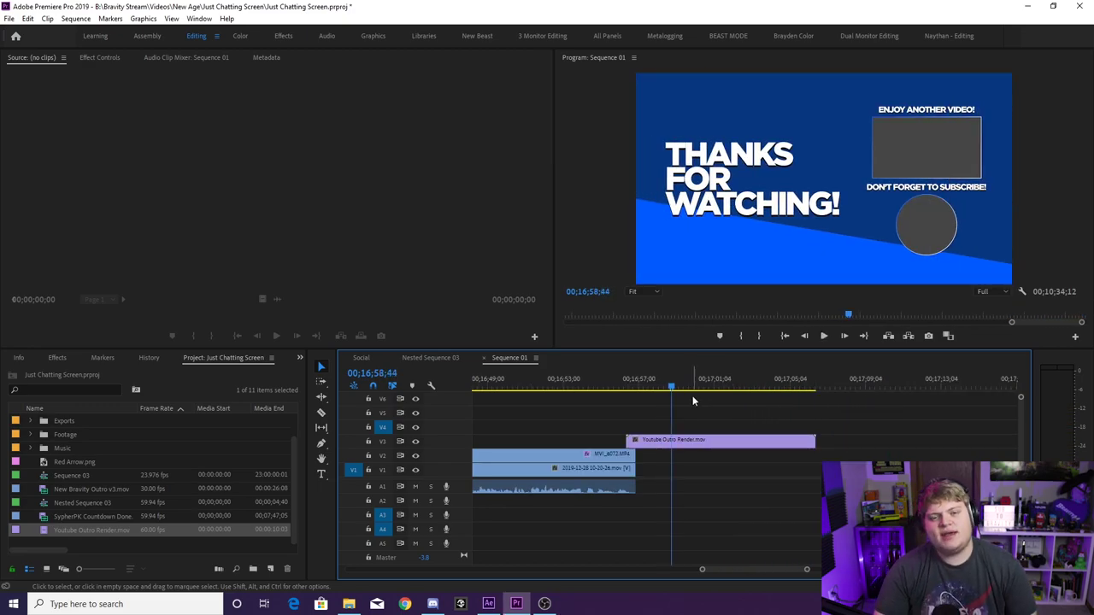
drag(672, 388, 647, 389)
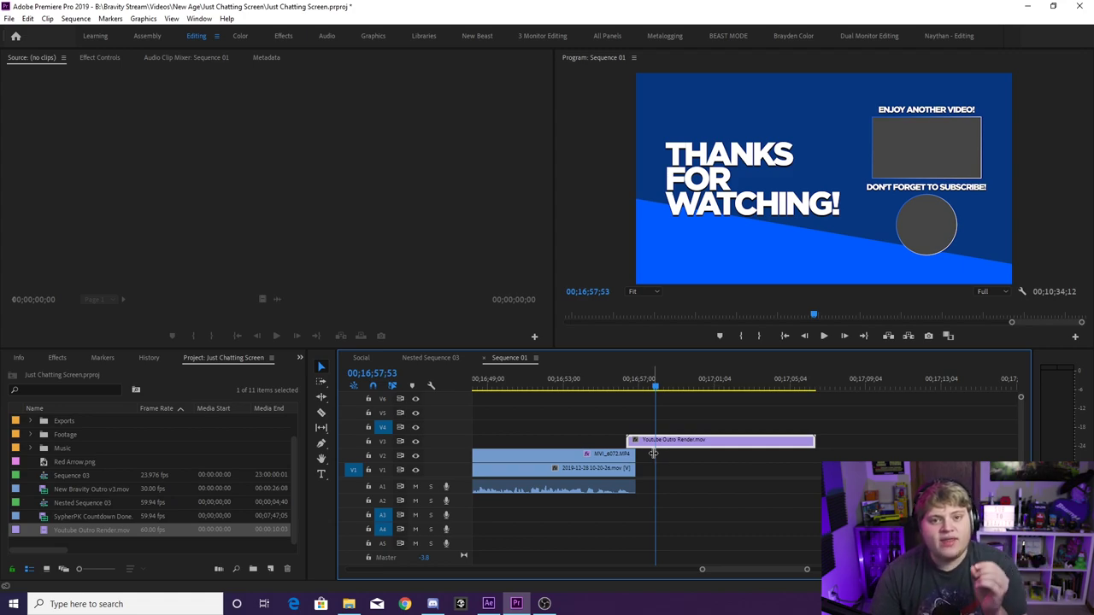
click(57, 358)
Apply the Fast Color Corrector effect to the outro clip.
click(36, 374)
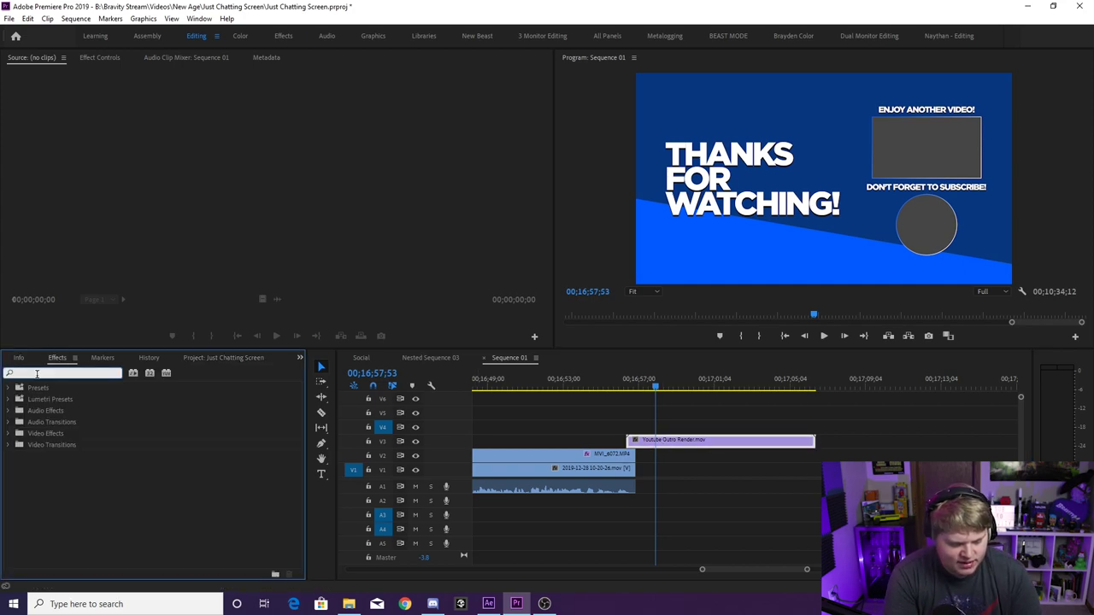
text(fast color)
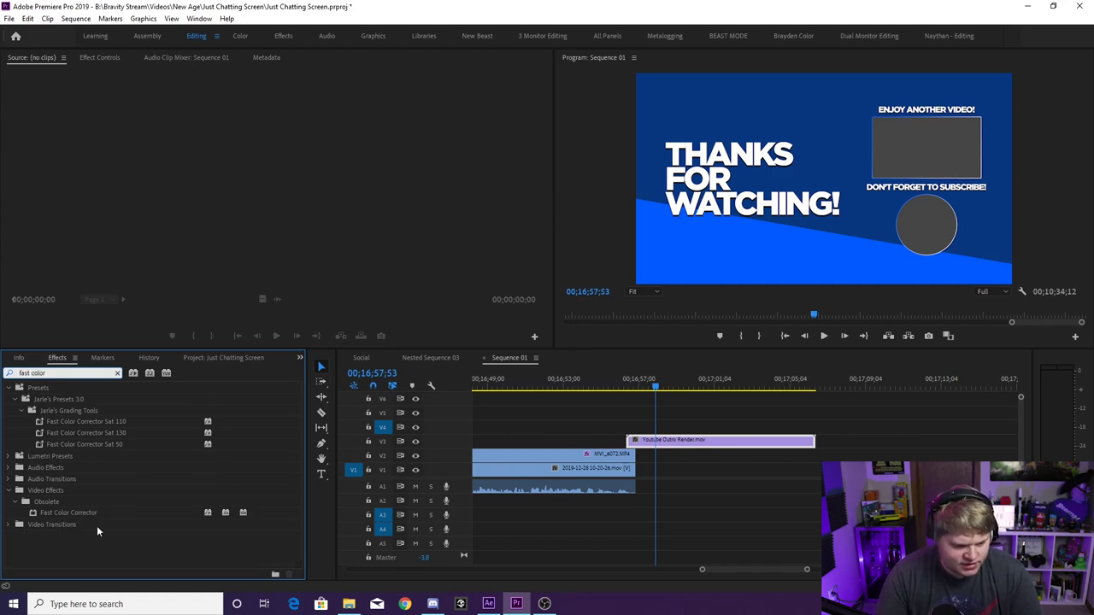
click(75, 514)
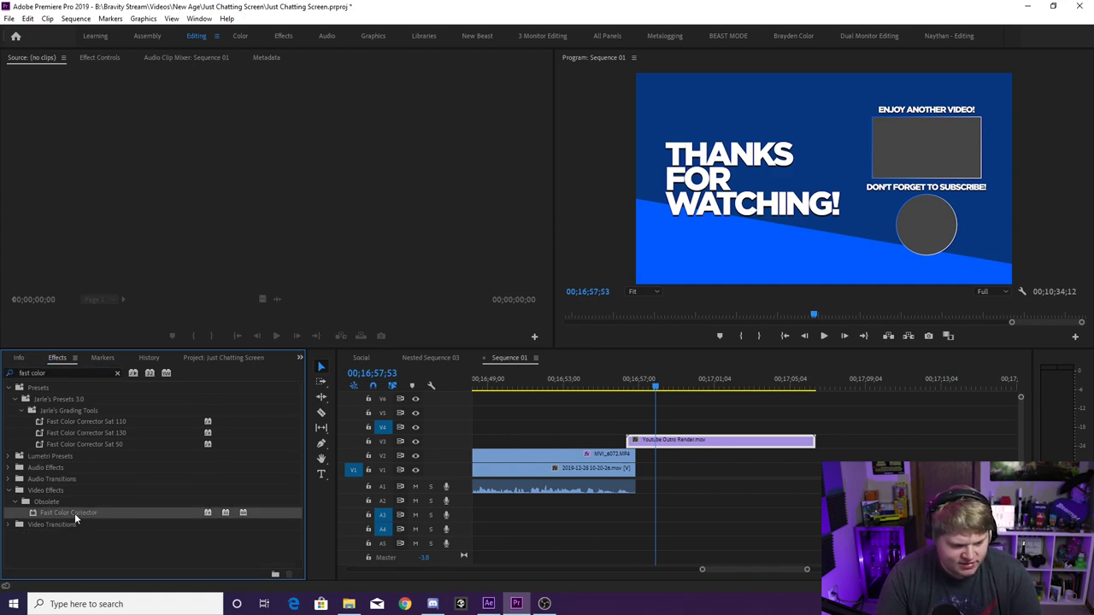
drag(753, 420, 720, 441)
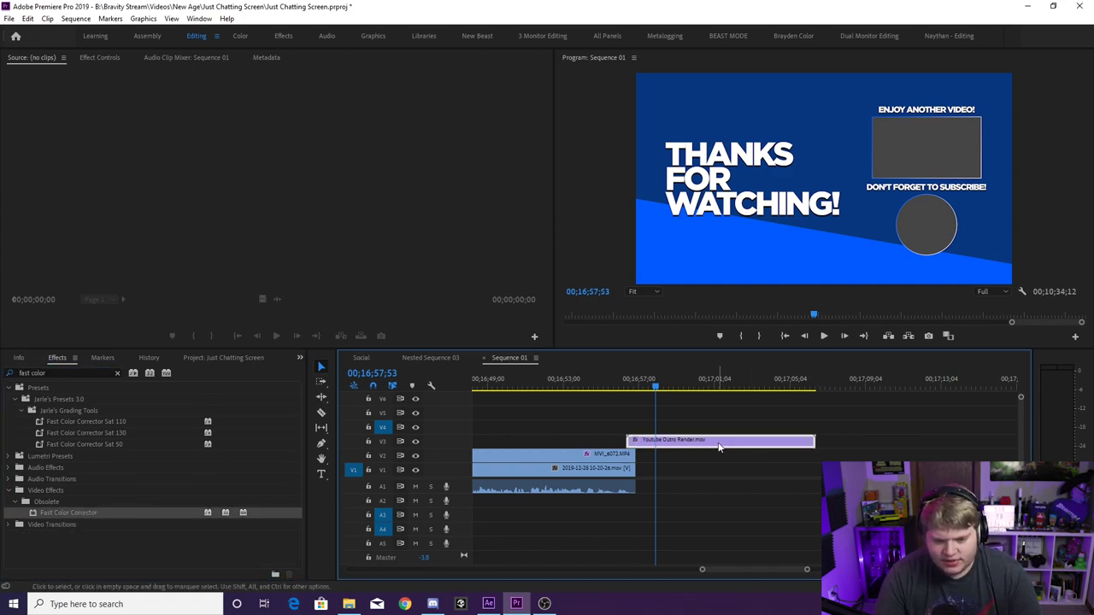
Rotate the Fast Color Corrector Hue Angle to turn the blue background orange and play it back.
click(98, 58)
scroll(130, 175, down, 8)
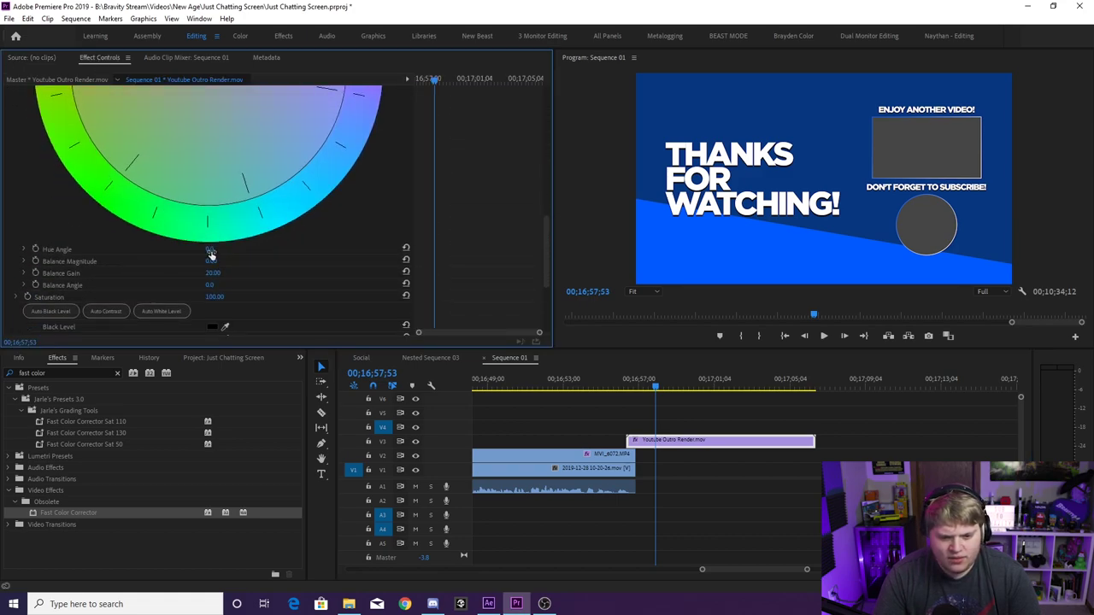
drag(212, 249, 320, 248)
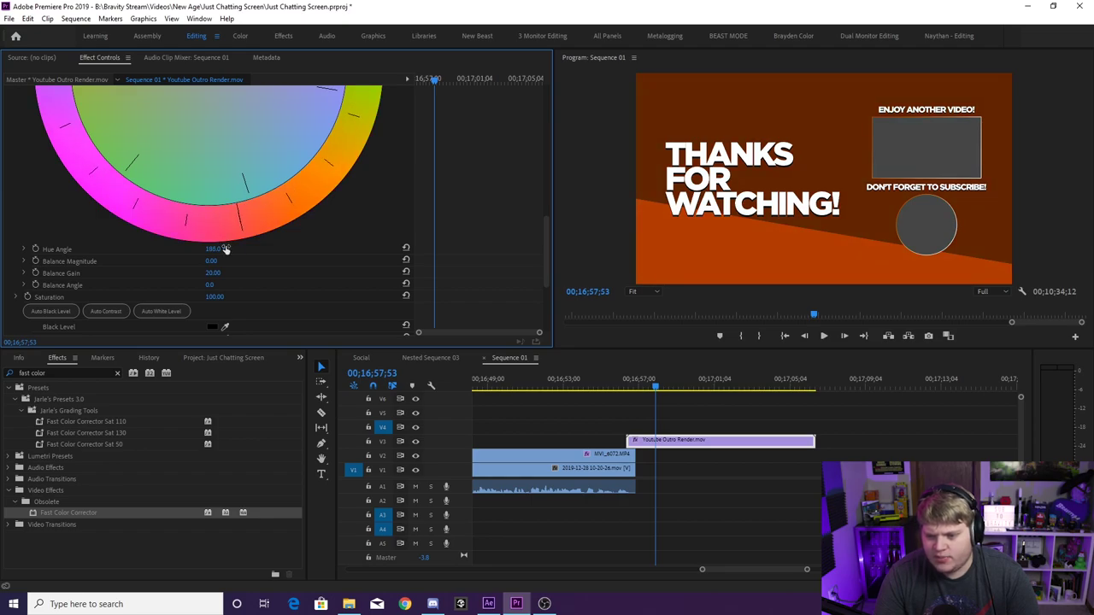
click(655, 418)
key(shift+k)
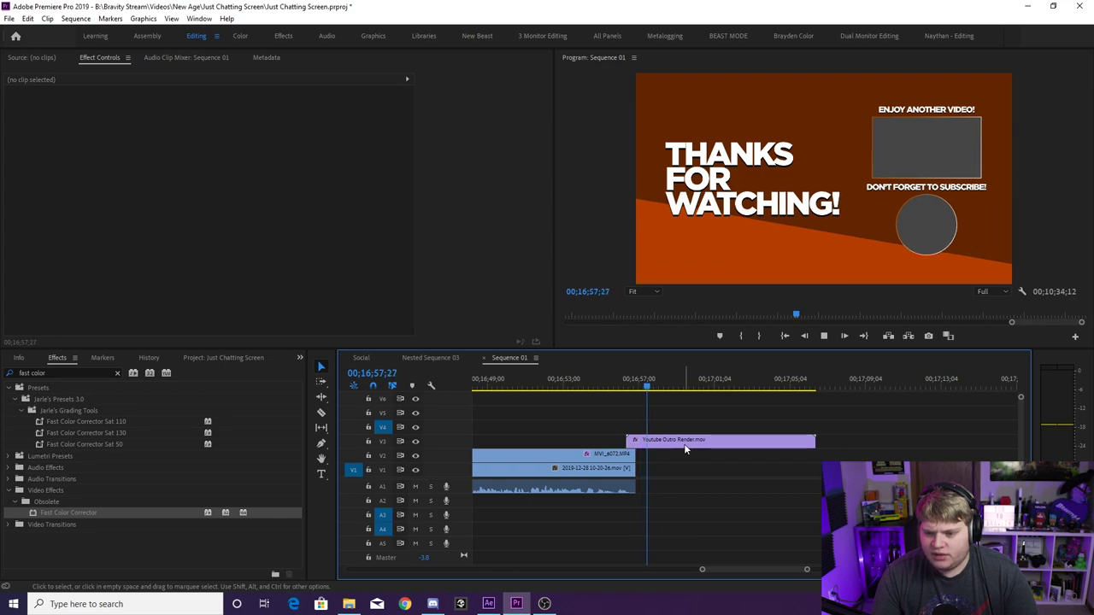
key(space)
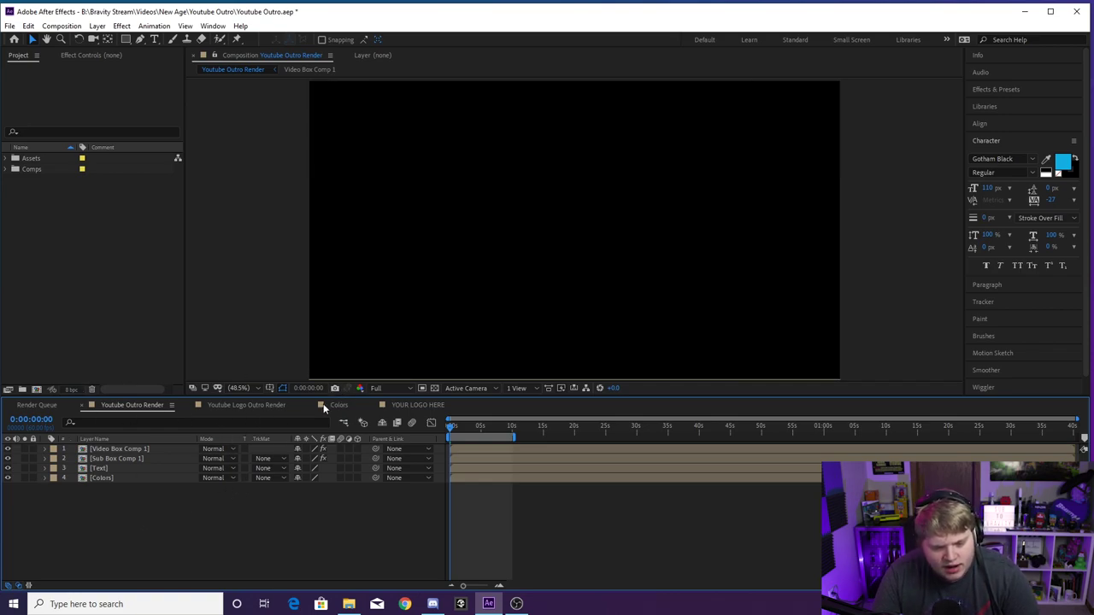
click(421, 407)
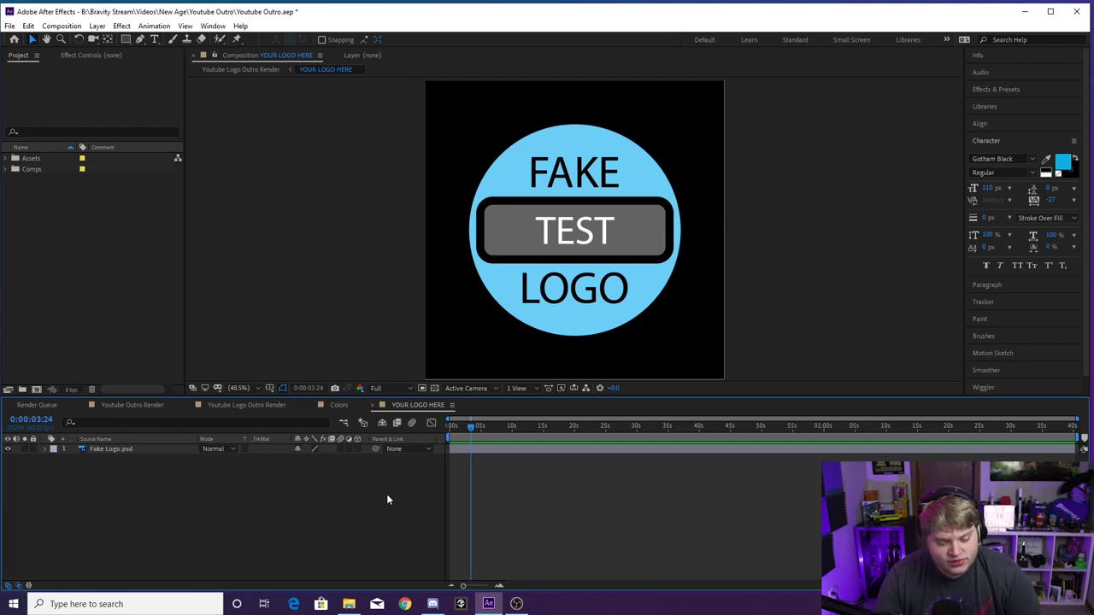
click(251, 404)
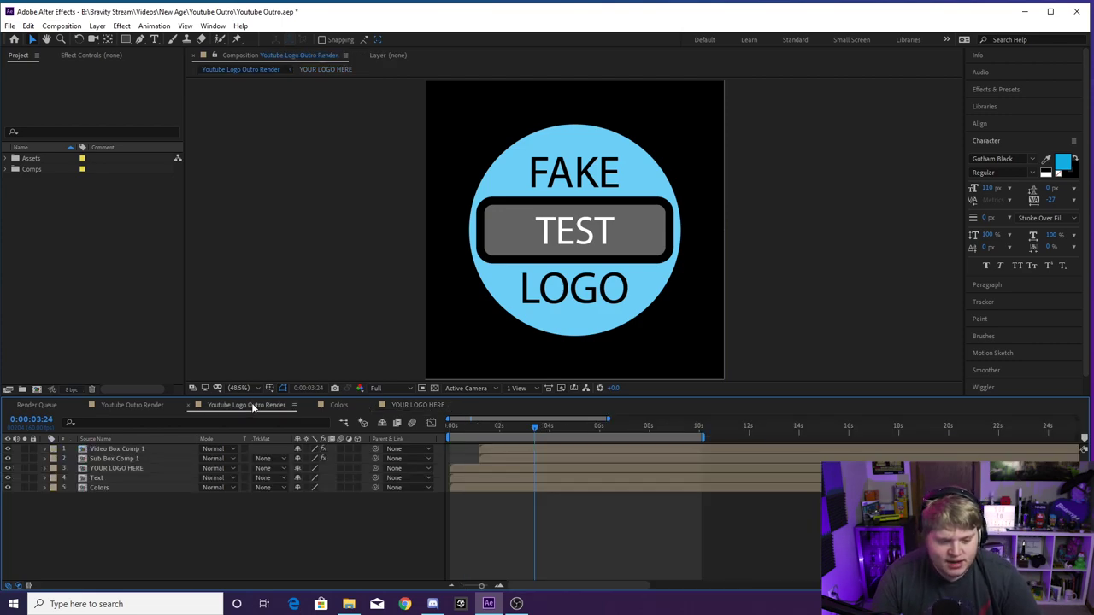
click(131, 403)
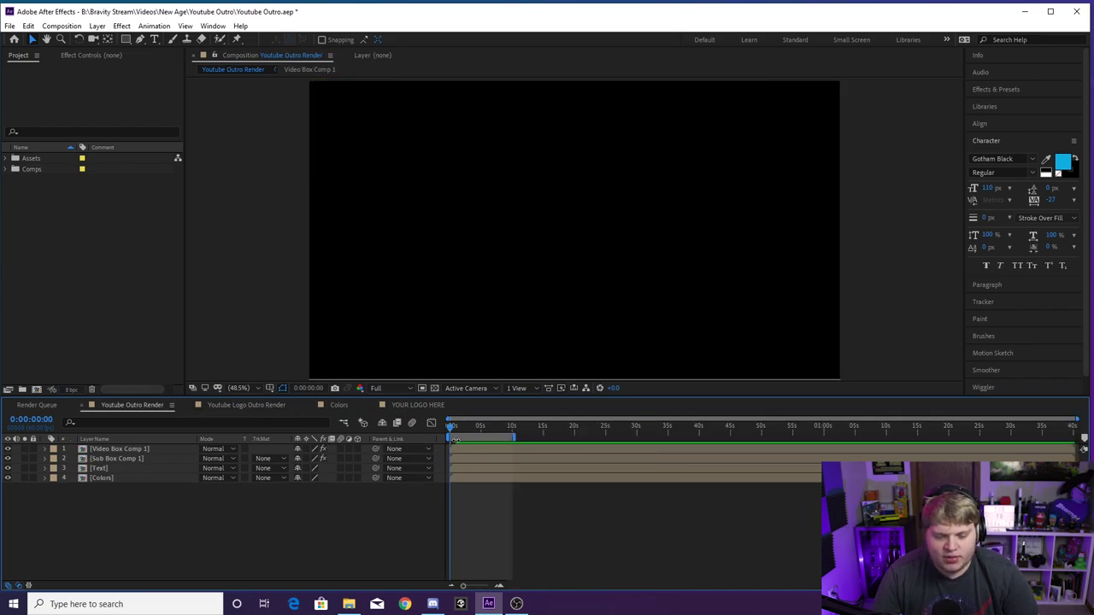
key(space)
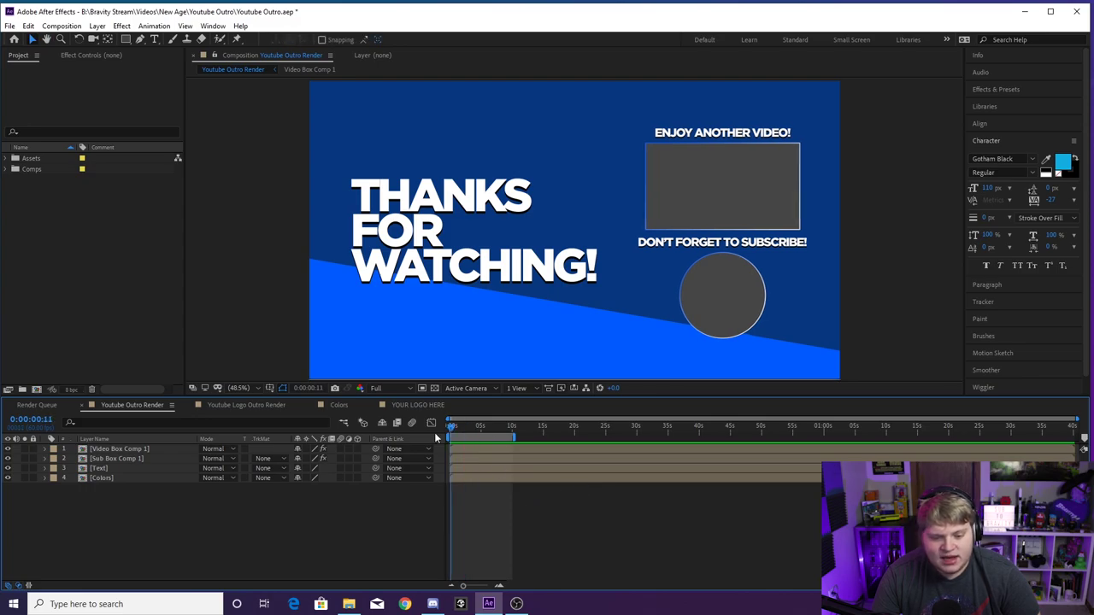
key(space)
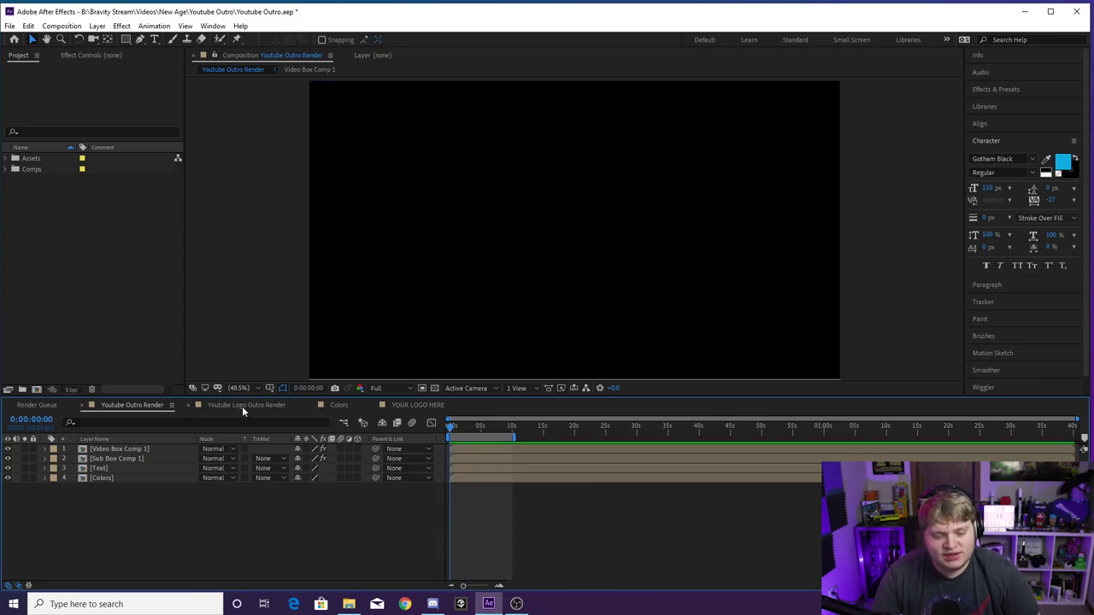
click(242, 406)
Preview the logo outro animation from the start of the composition.
drag(559, 431, 229, 417)
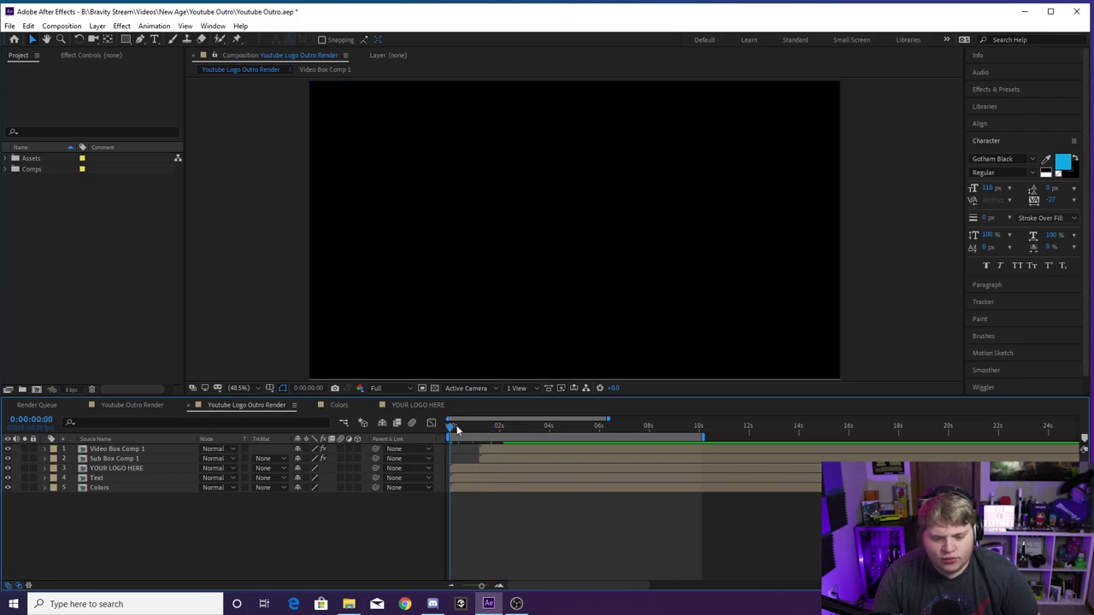
key(space)
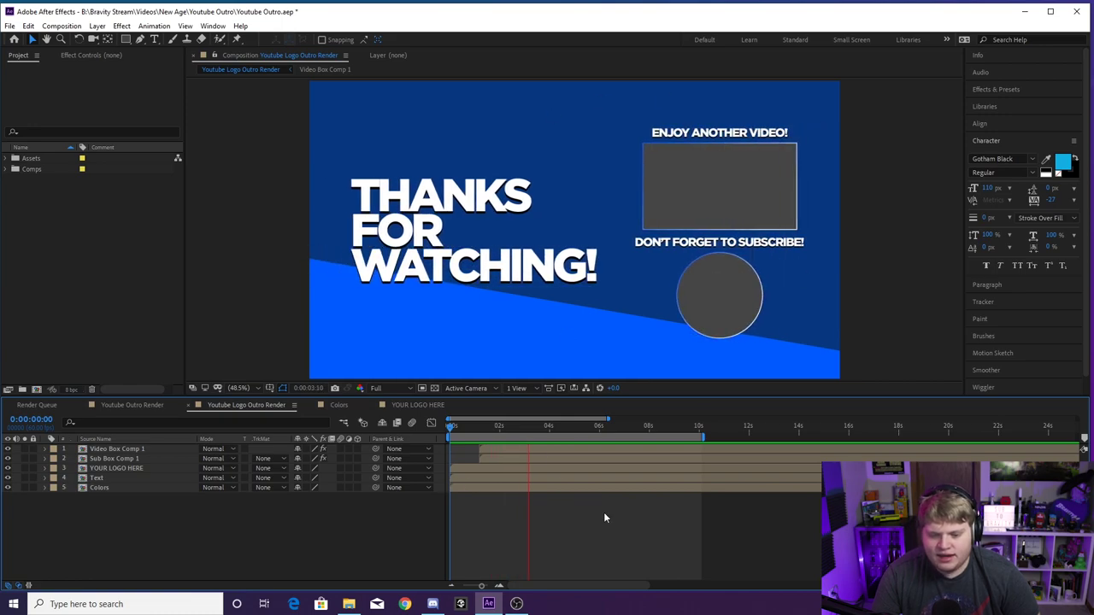
key(space)
key(space)
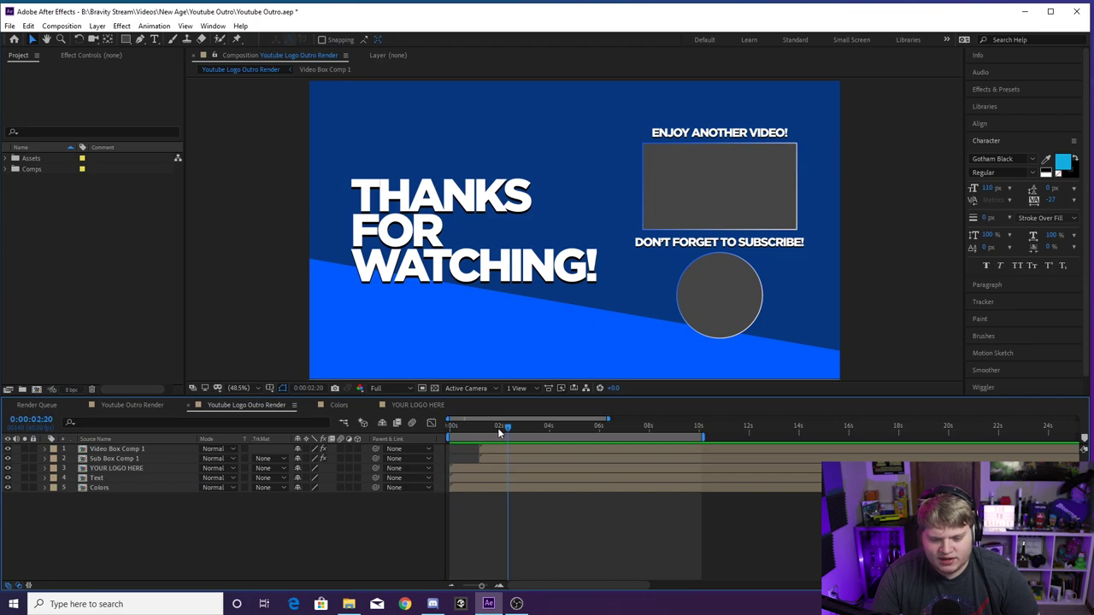
key(space)
key(space)
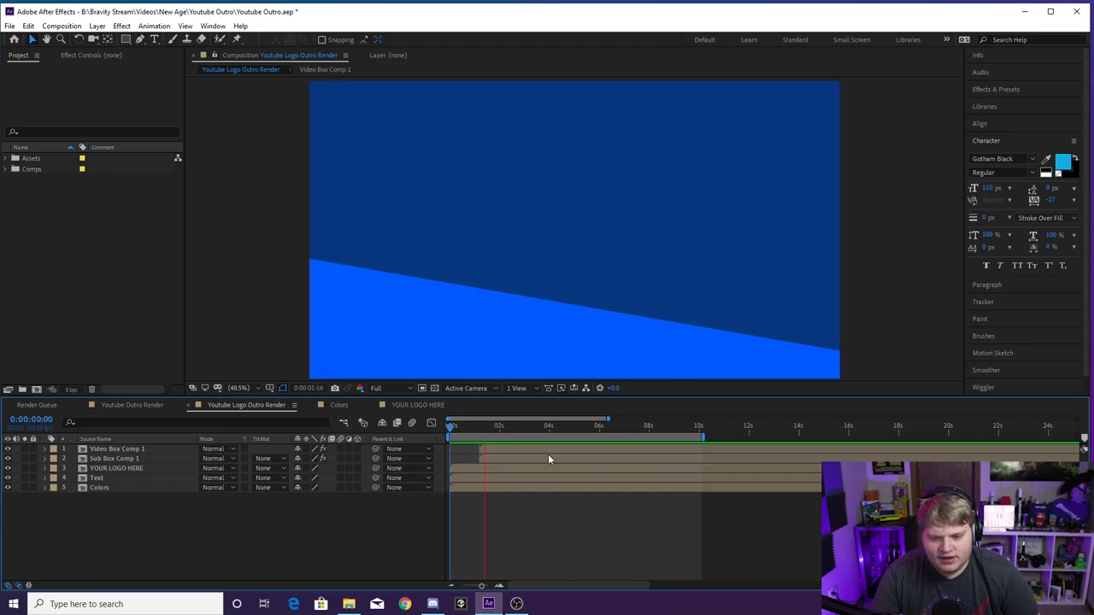
In the YOUR LOGO HERE comp, delete the Fake Logo.psd layer, then undo to restore it.
click(418, 404)
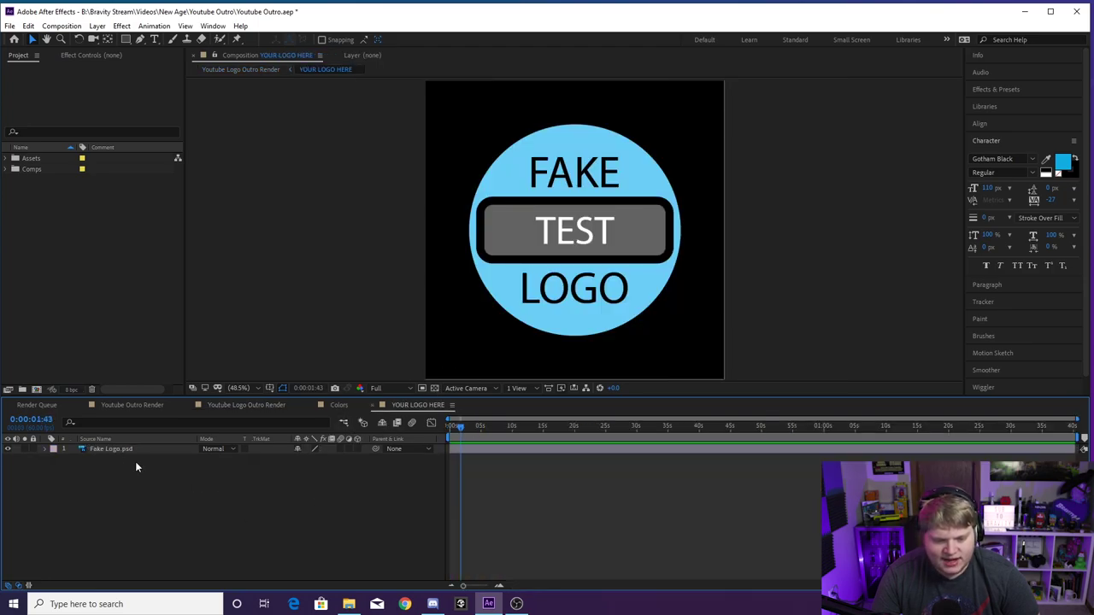
click(10, 450)
key(ctrl+z)
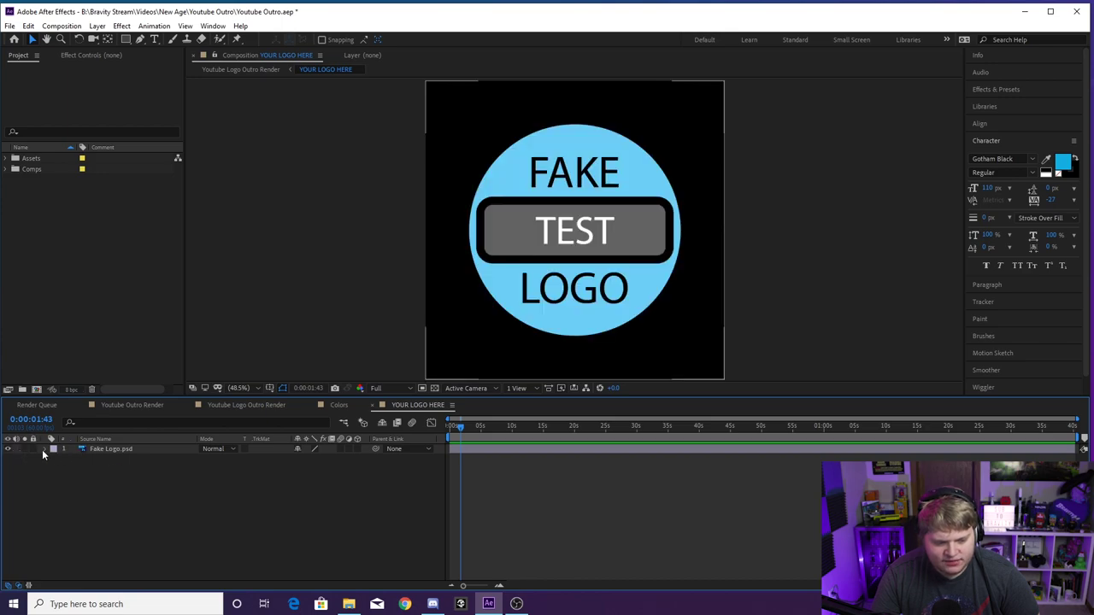
click(117, 440)
click(117, 449)
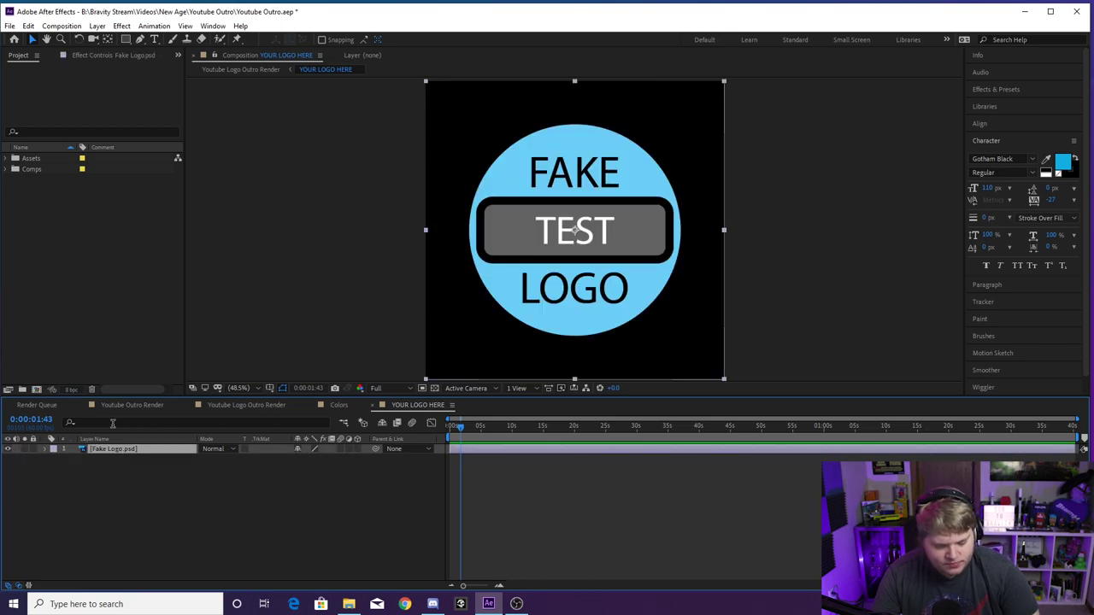
key(Delete)
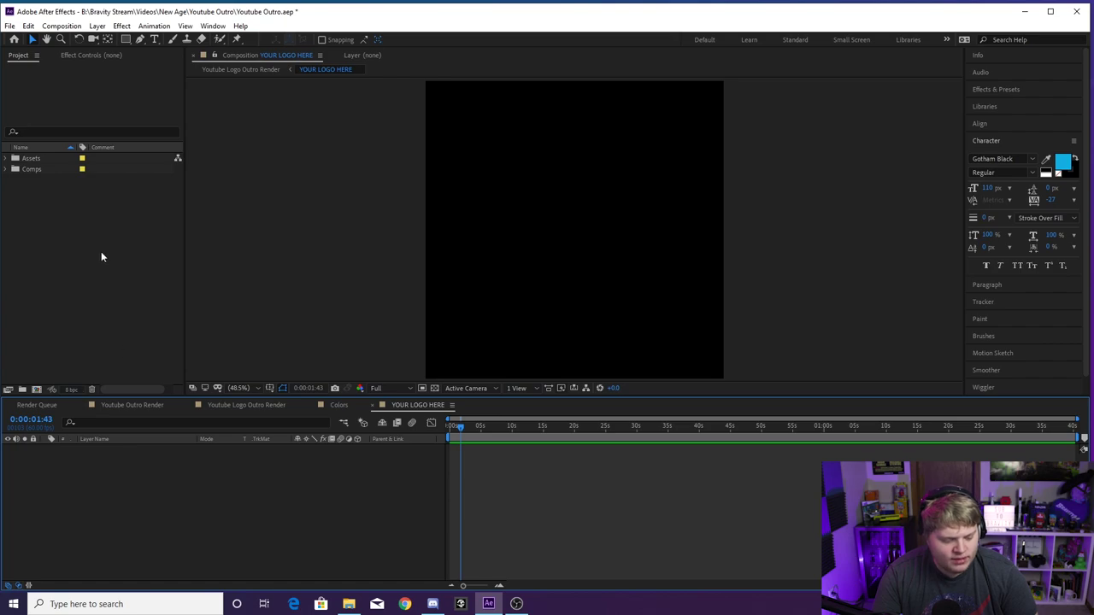
key(ctrl+z)
click(111, 450)
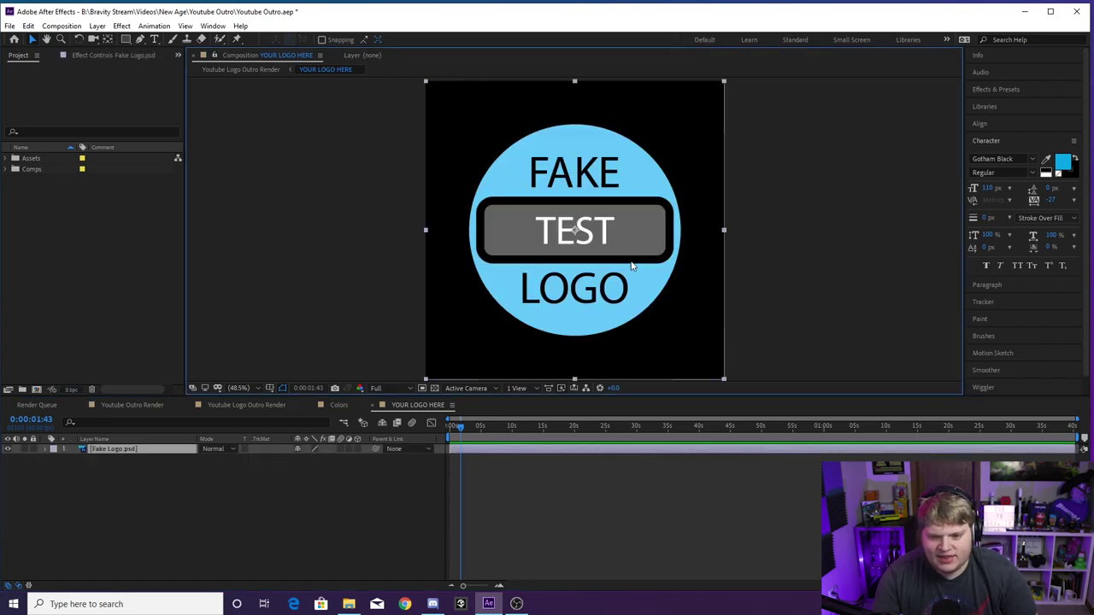
click(381, 477)
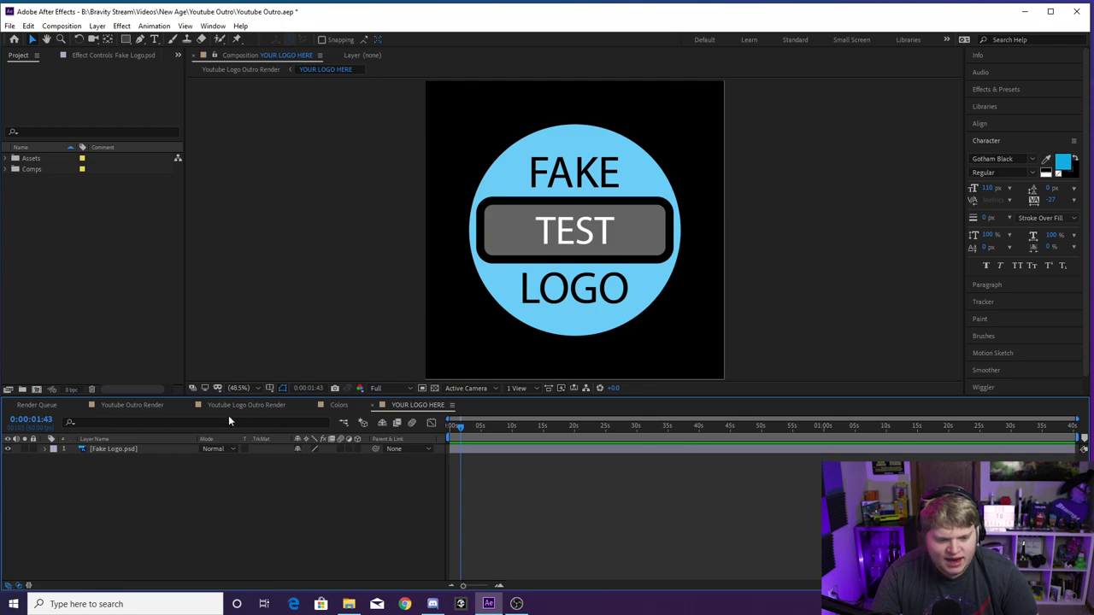
Return to the Youtube Logo Outro Render comp and preview the logo section.
click(239, 405)
drag(494, 426, 379, 448)
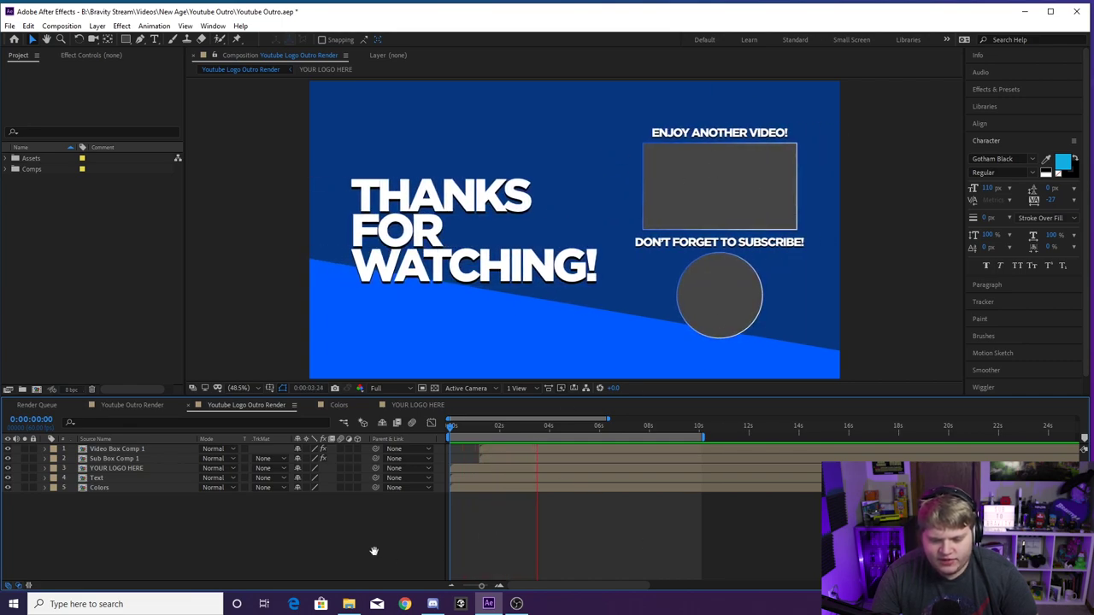
key(space)
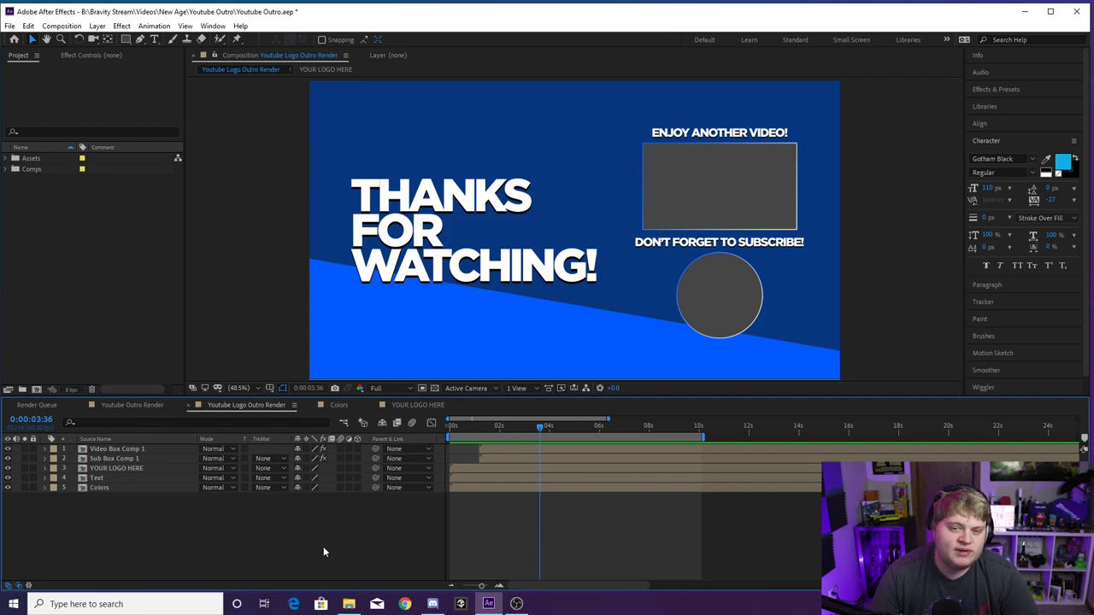
In the Colors comp, set Color 1's Fill to olive yellow 97A123.
click(339, 405)
click(487, 458)
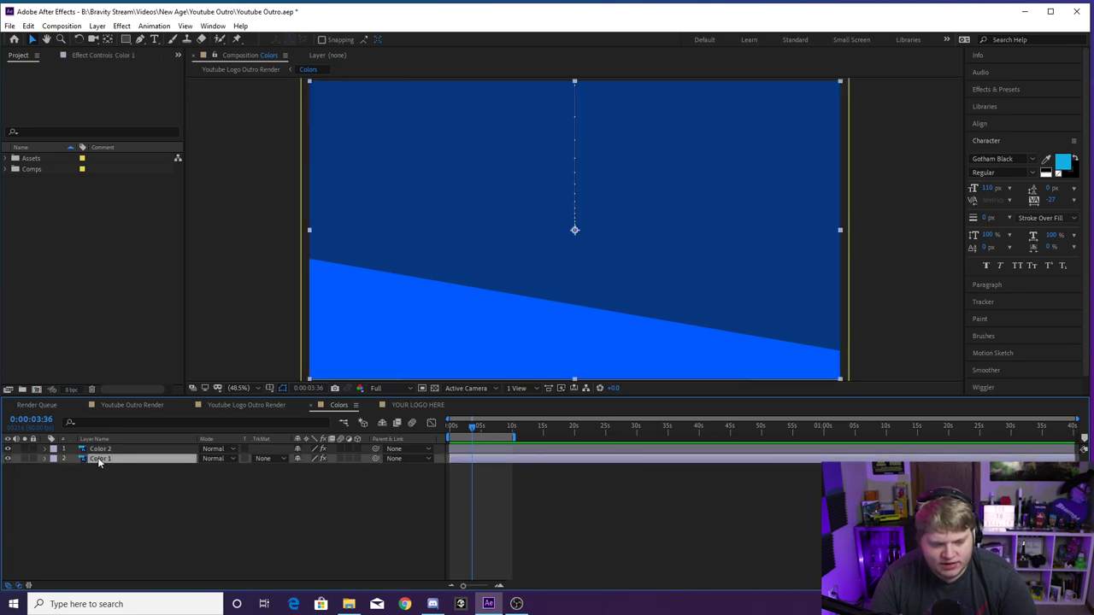
click(106, 57)
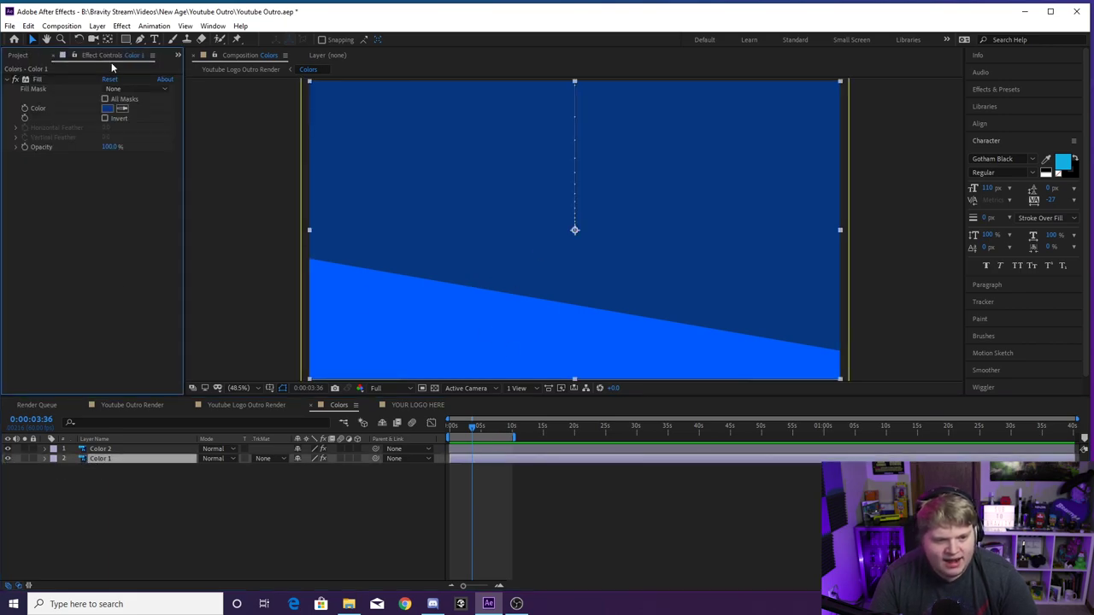
click(34, 79)
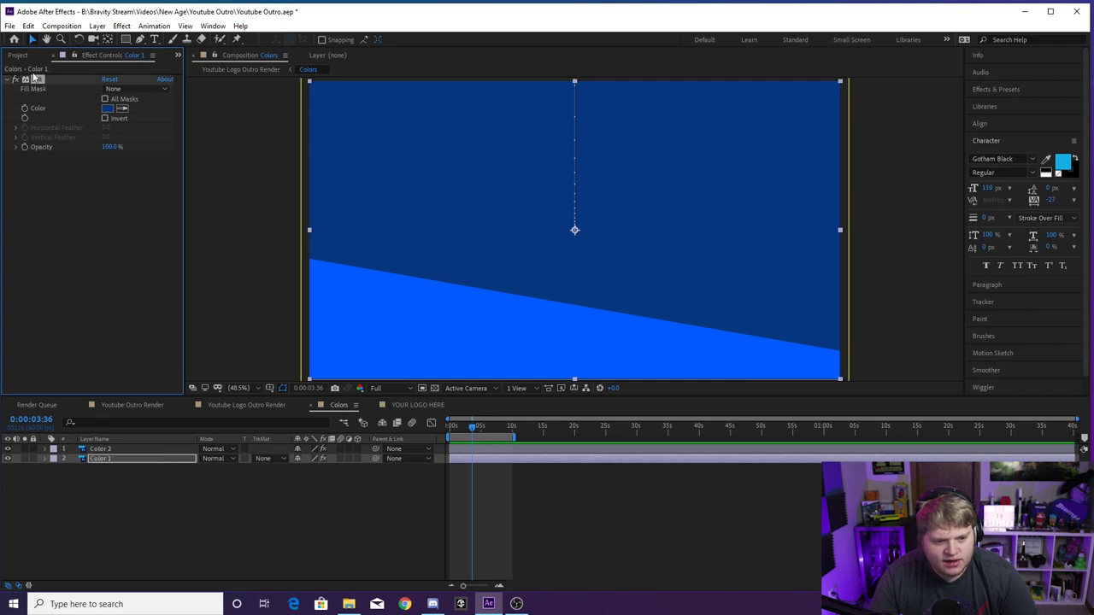
click(109, 110)
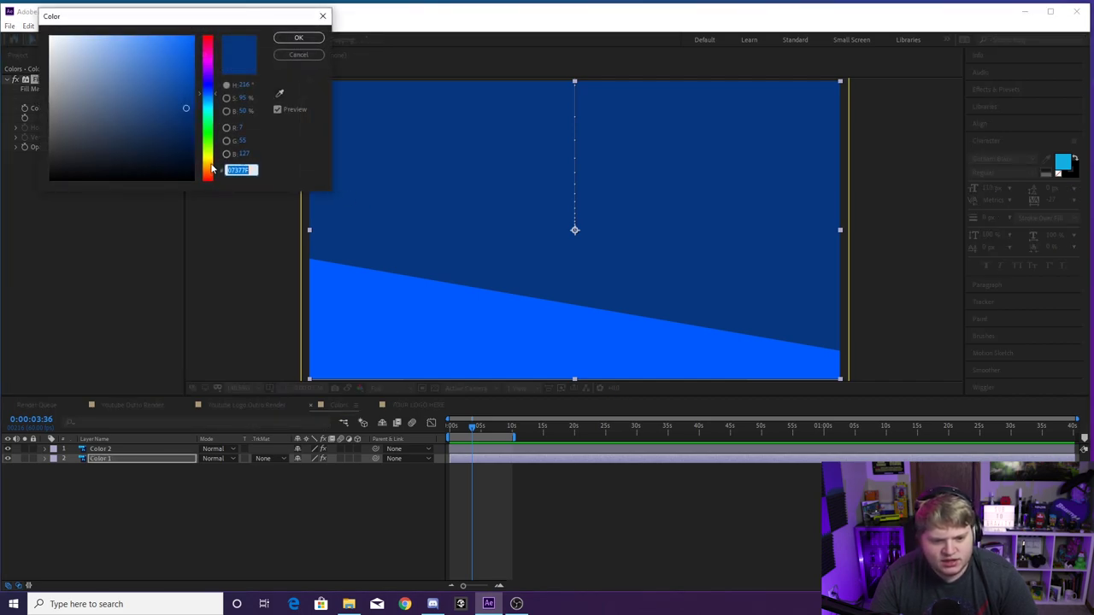
drag(212, 169, 211, 159)
drag(177, 122, 163, 89)
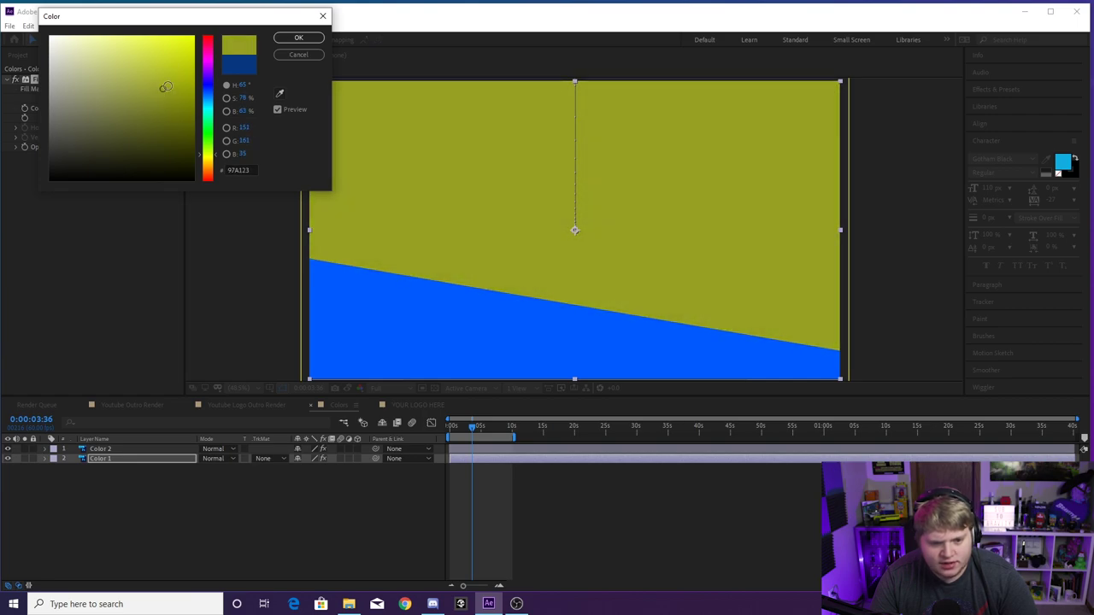
click(299, 38)
Set Color 2's Fill to magenta C60FED and view the recoloured Youtube Logo Outro Render.
click(144, 539)
click(119, 451)
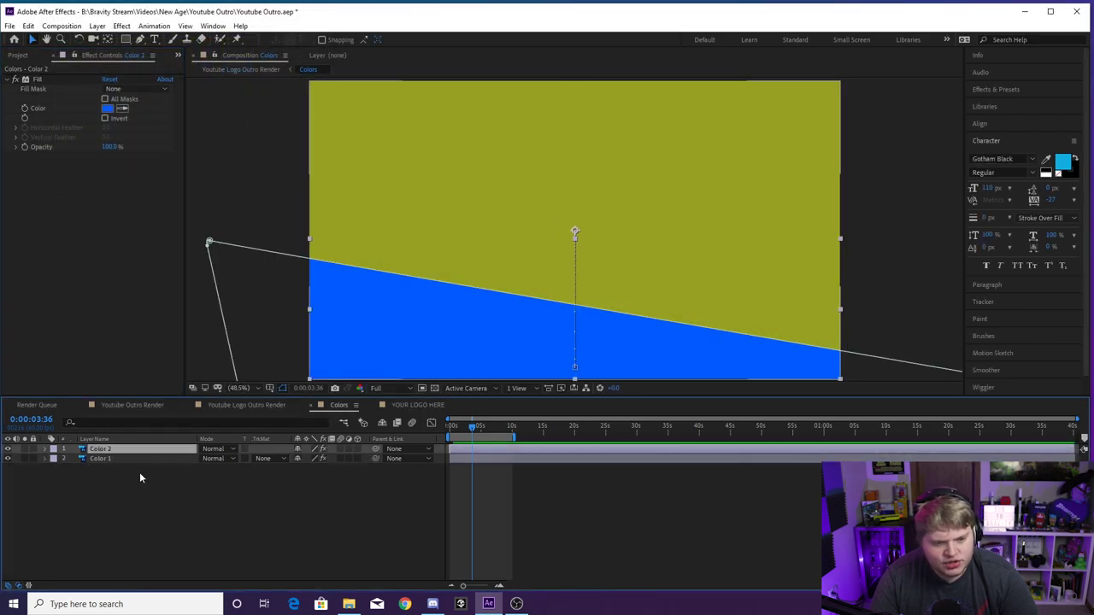
click(108, 109)
click(209, 158)
click(179, 55)
drag(179, 55, 211, 69)
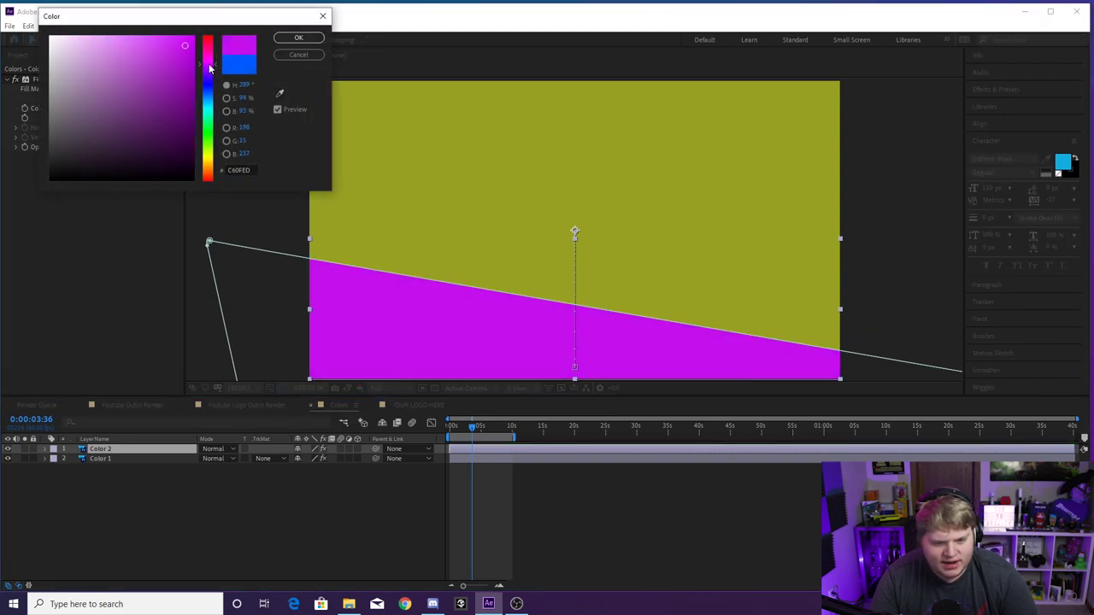
click(292, 38)
click(263, 458)
click(281, 511)
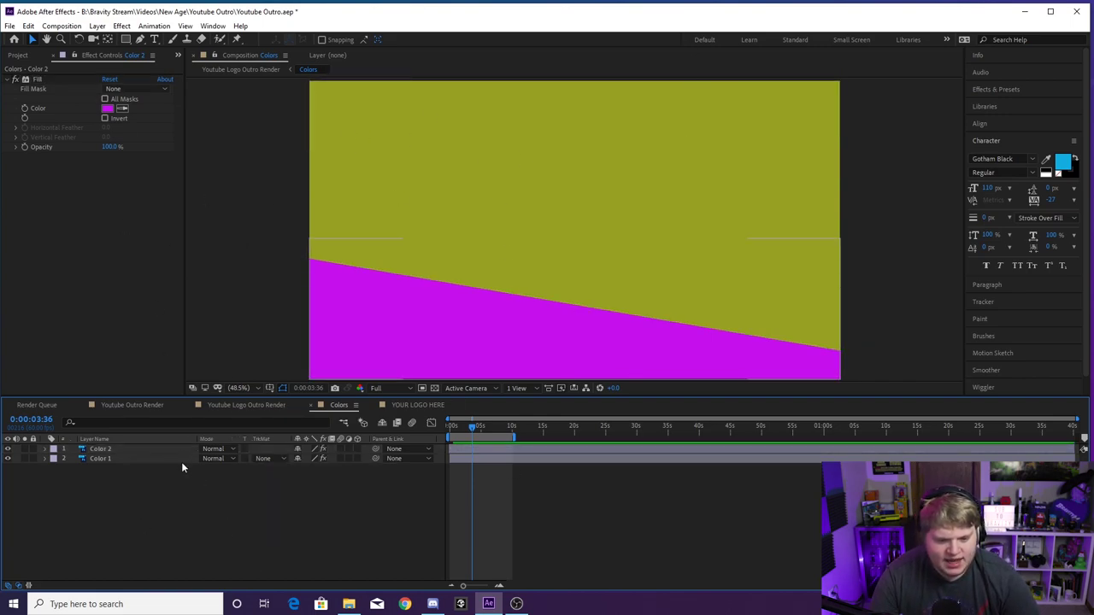
click(262, 405)
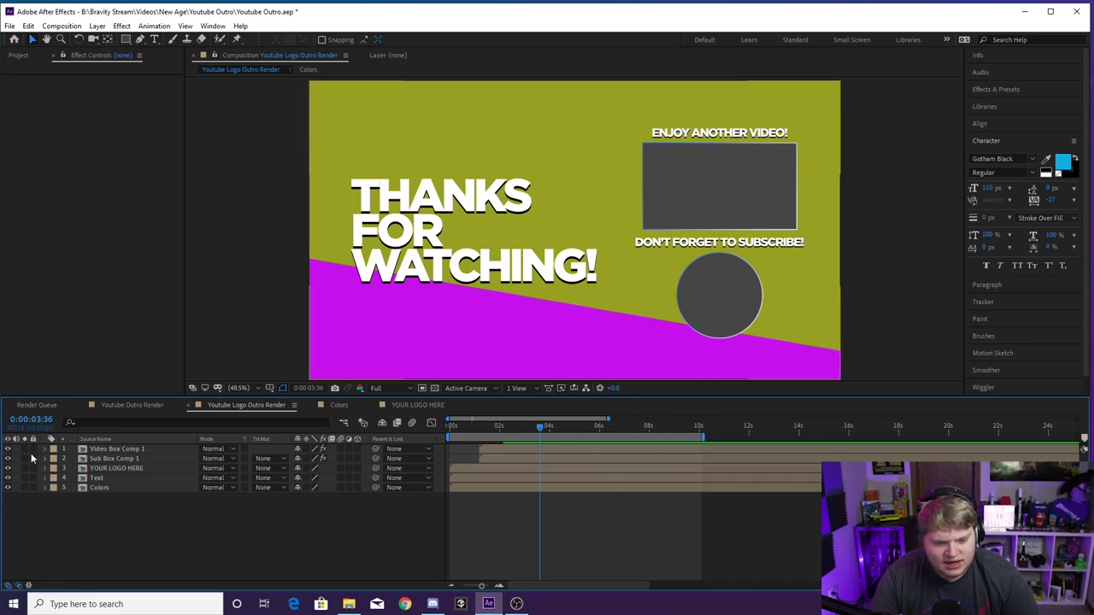
Shift Sub Box Comp 1's Hue/Saturation Master Hue to about +82–90° so the circle outline turns pink.
click(132, 405)
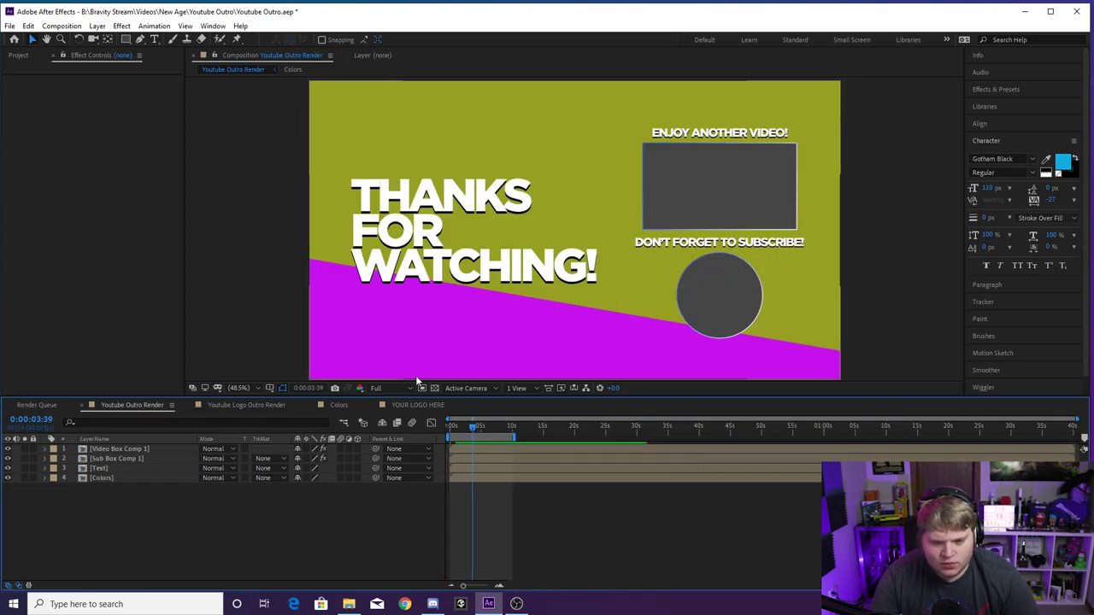
click(244, 406)
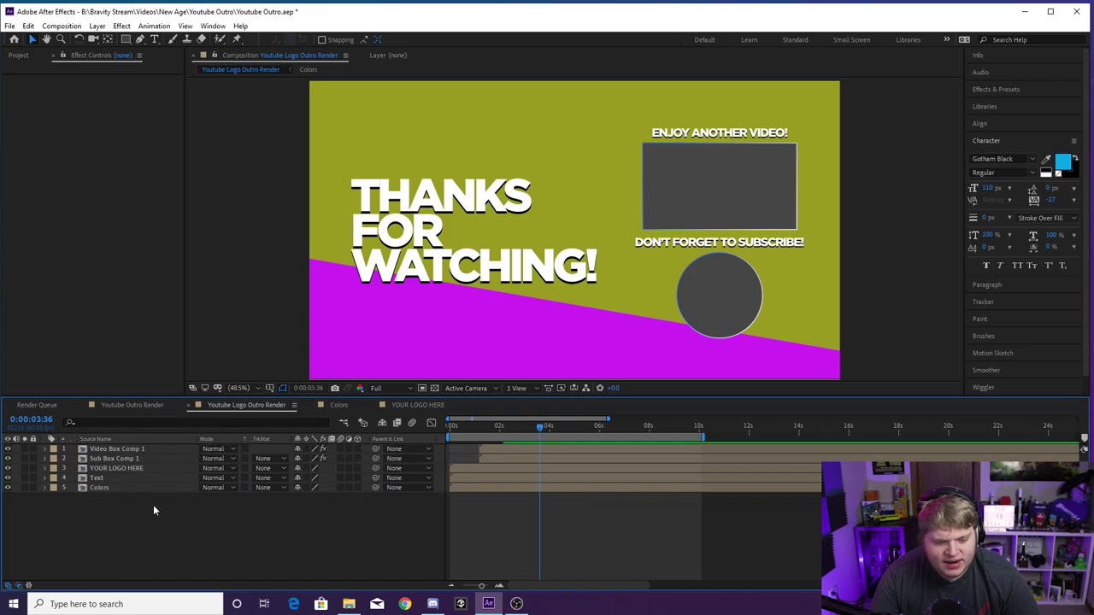
click(115, 460)
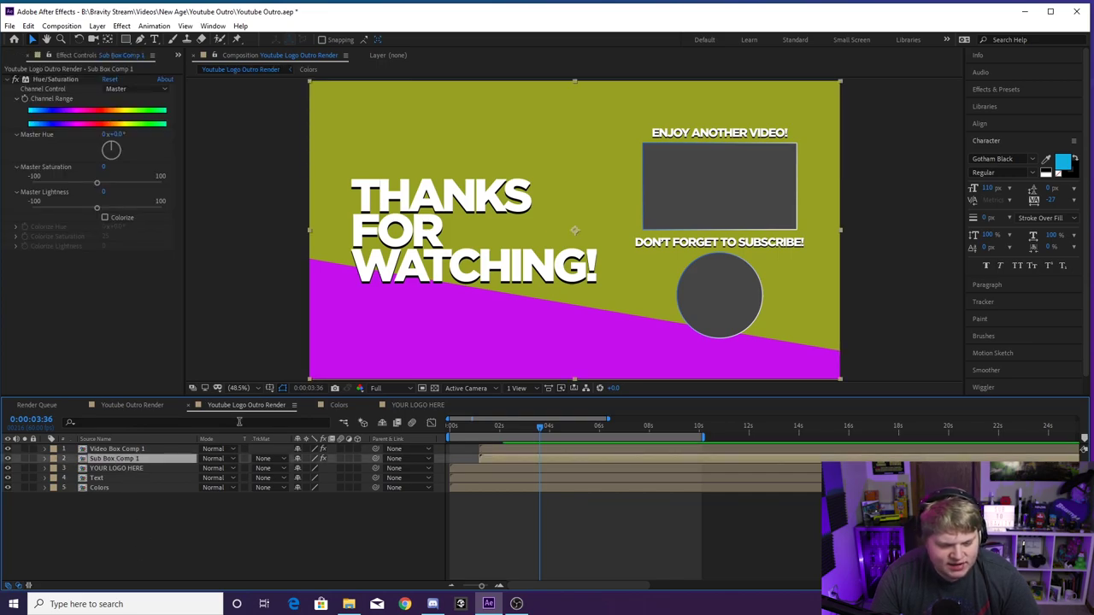
click(132, 406)
click(213, 405)
click(135, 405)
click(234, 406)
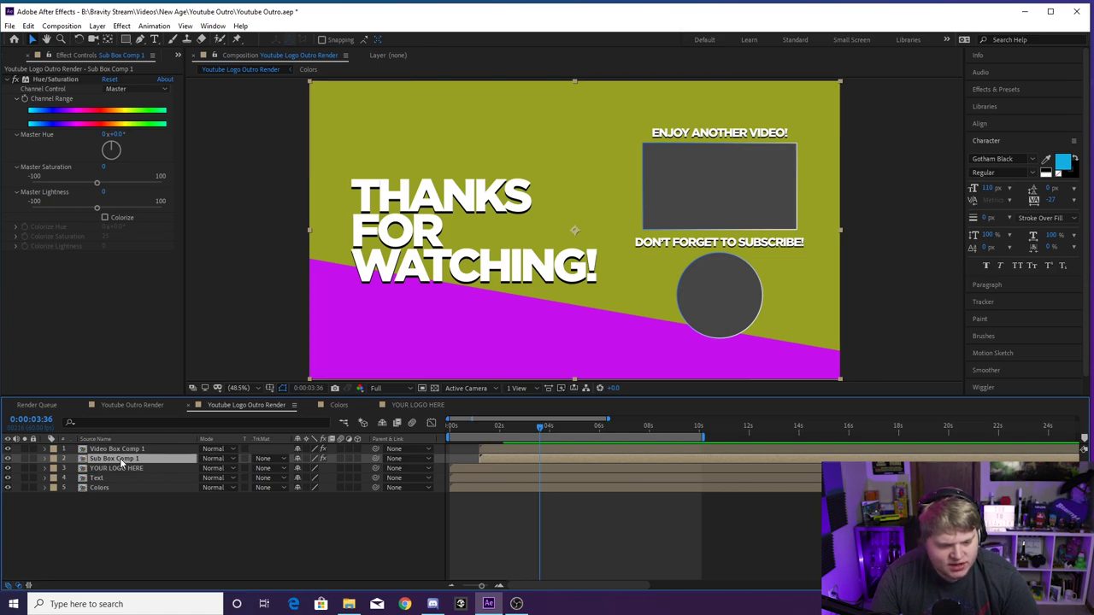
click(92, 450)
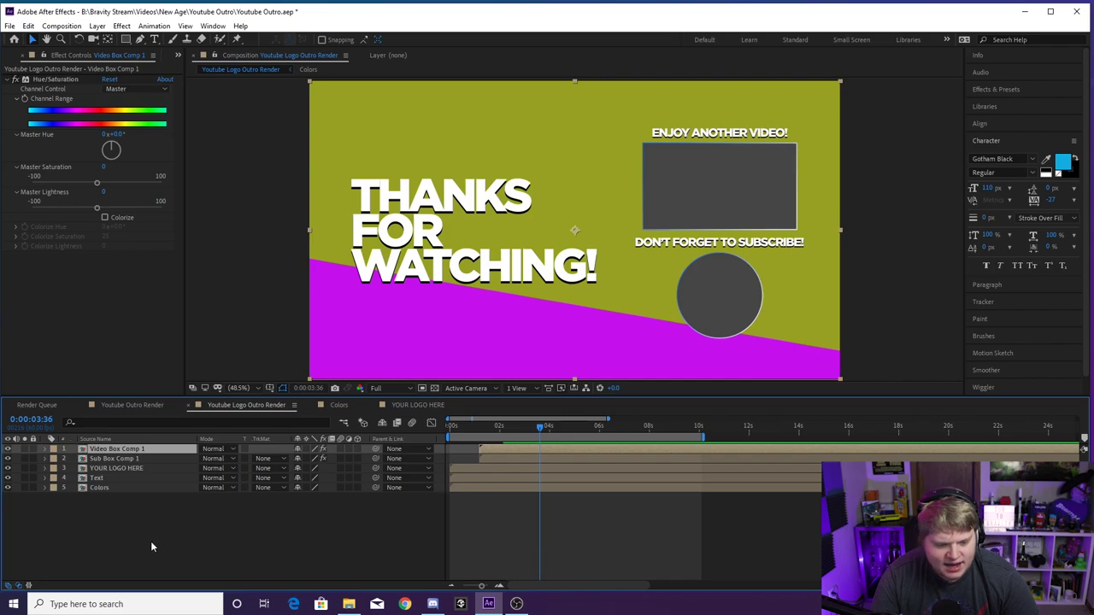
click(120, 459)
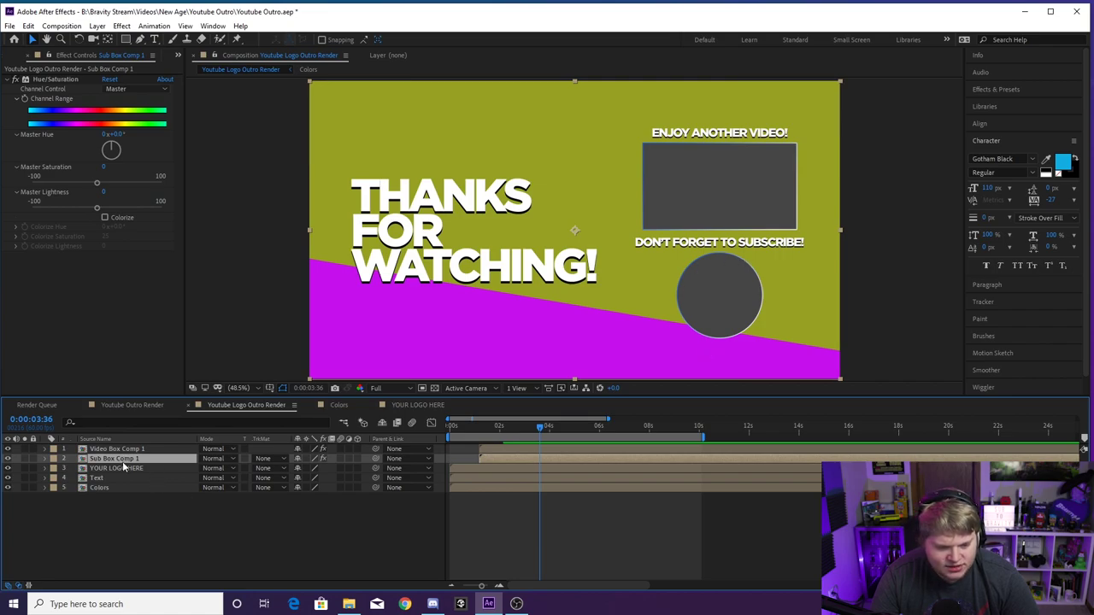
drag(112, 161, 143, 148)
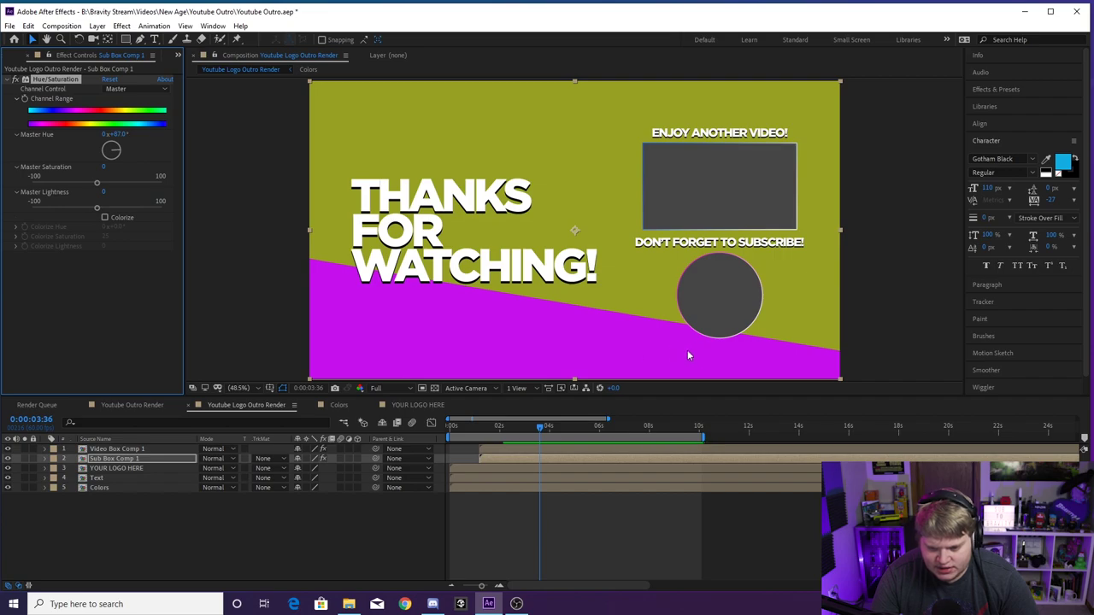
Shift Video Box Comp 1's Master Hue similarly so the video box outline turns pink.
click(116, 449)
drag(112, 158, 154, 145)
click(236, 551)
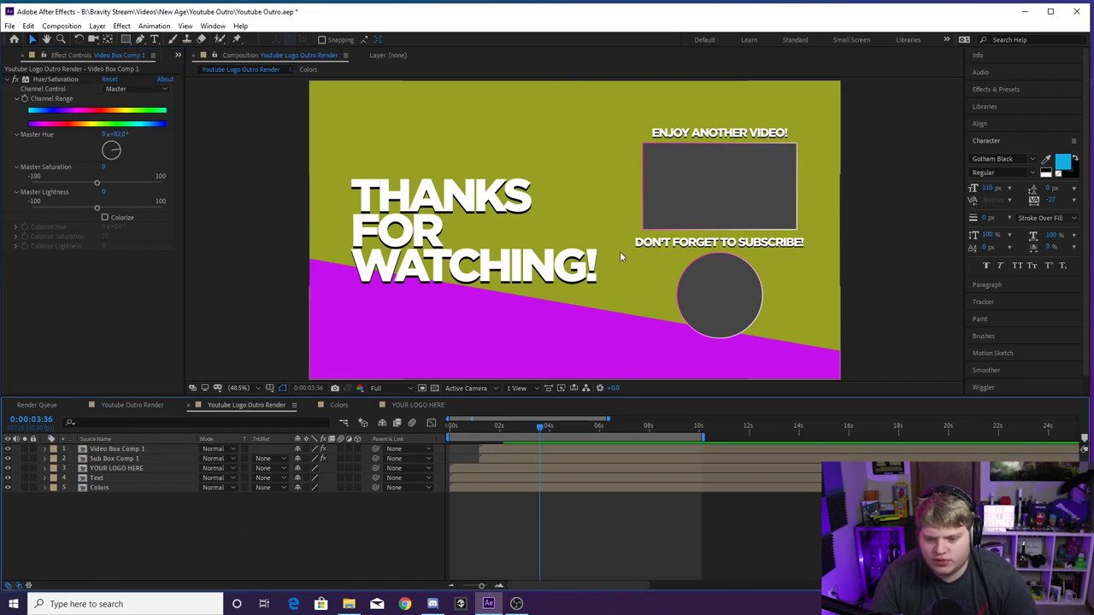
scroll(574, 267, up, 1)
scroll(542, 289, down, 2)
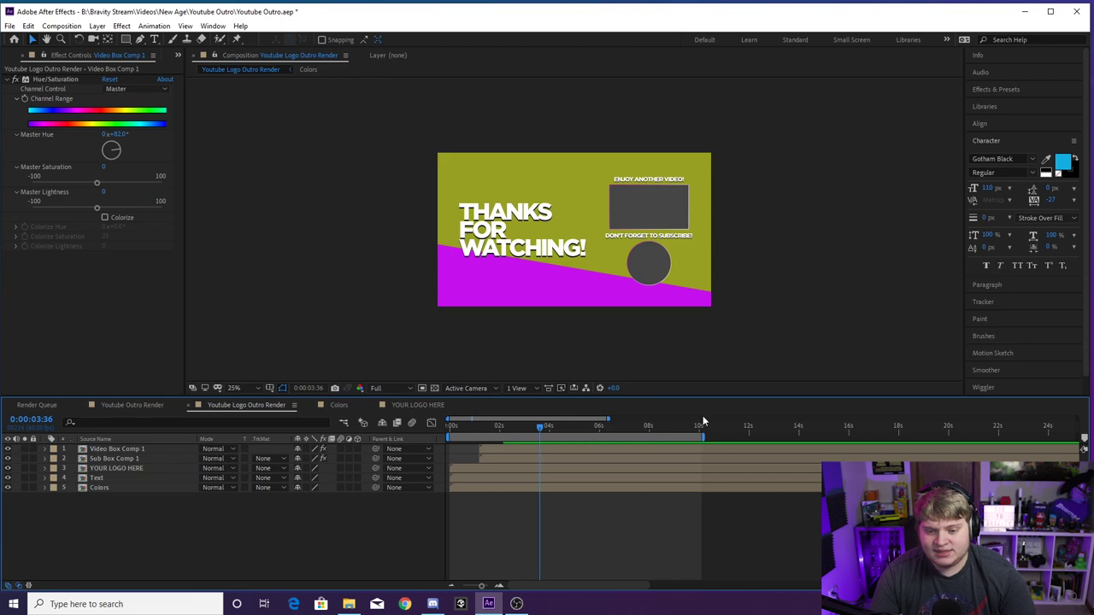
Scrub to about 0:00:01:11 showing the FAKE TEST LOGO, zoom the viewer to 25%, and deselect layers.
scroll(683, 302, up, 2)
drag(540, 425, 671, 434)
click(156, 406)
click(224, 405)
drag(570, 448, 480, 427)
key(comma)
key(comma)
click(323, 528)
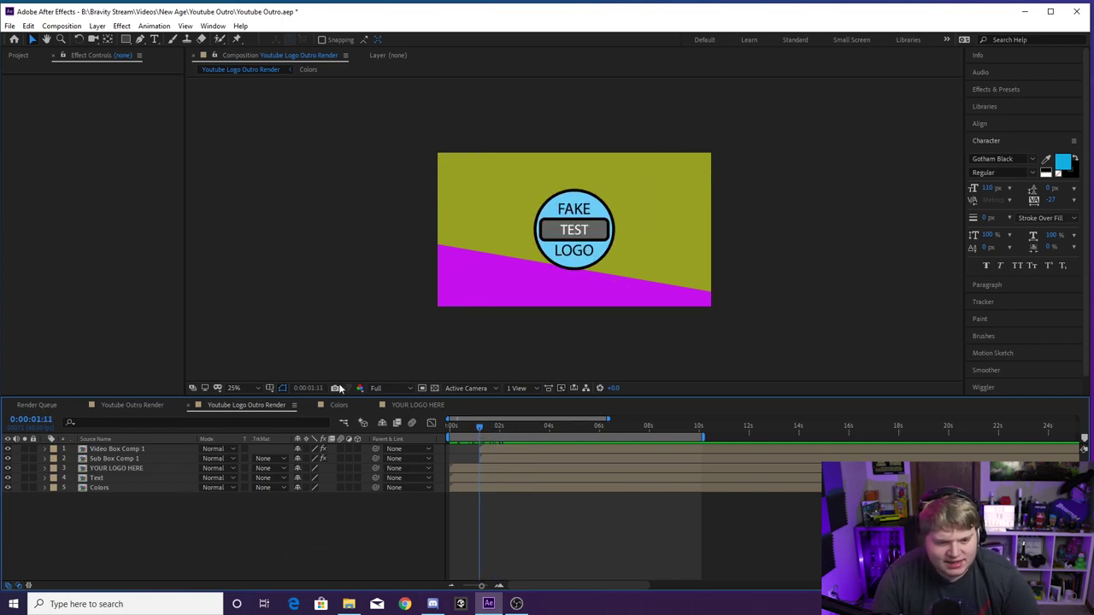
Add Youtube Logo Outro Render to the Render Queue with QuickTime format and RGB + Alpha channels.
click(61, 25)
click(101, 122)
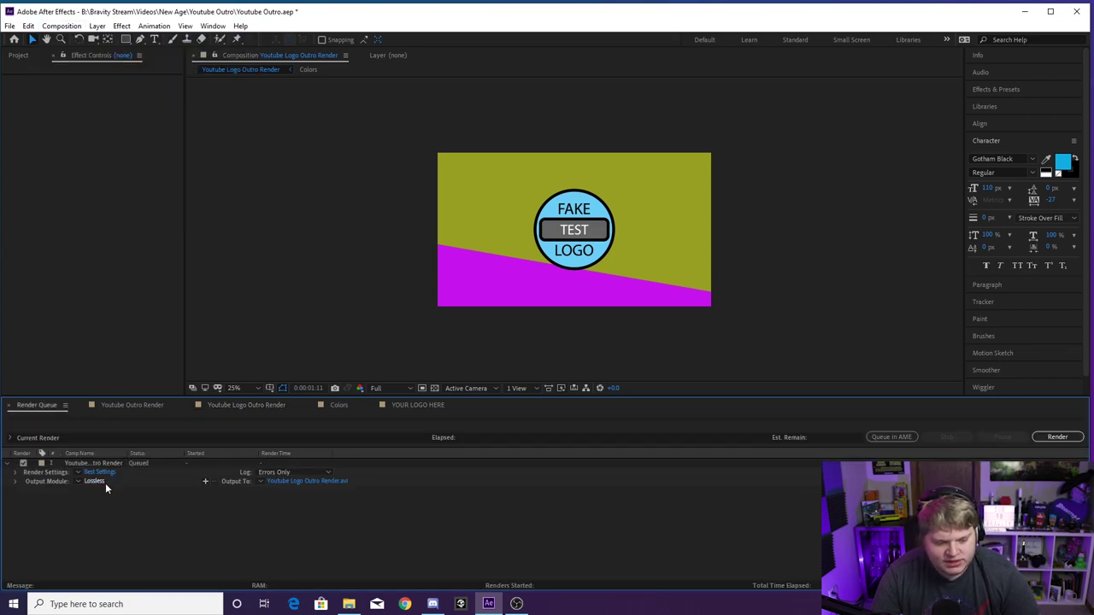
click(99, 481)
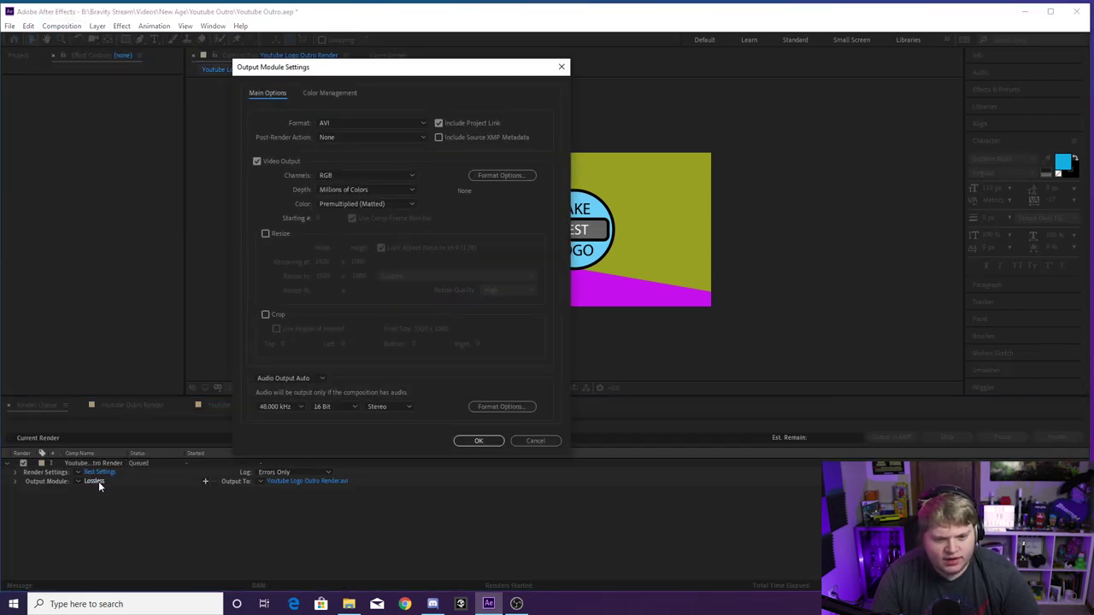
click(332, 124)
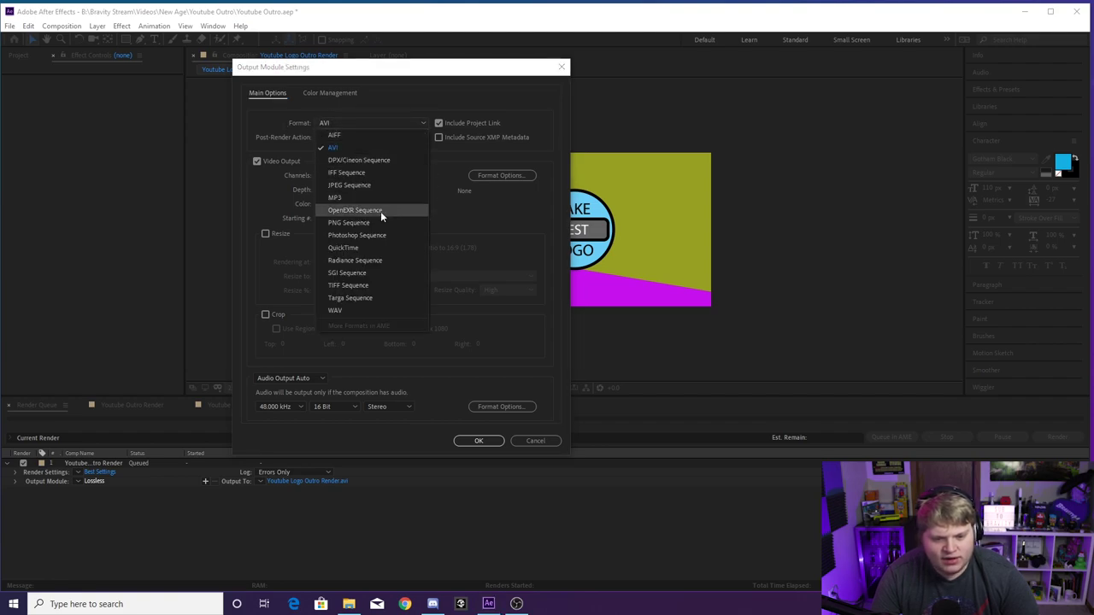
click(352, 247)
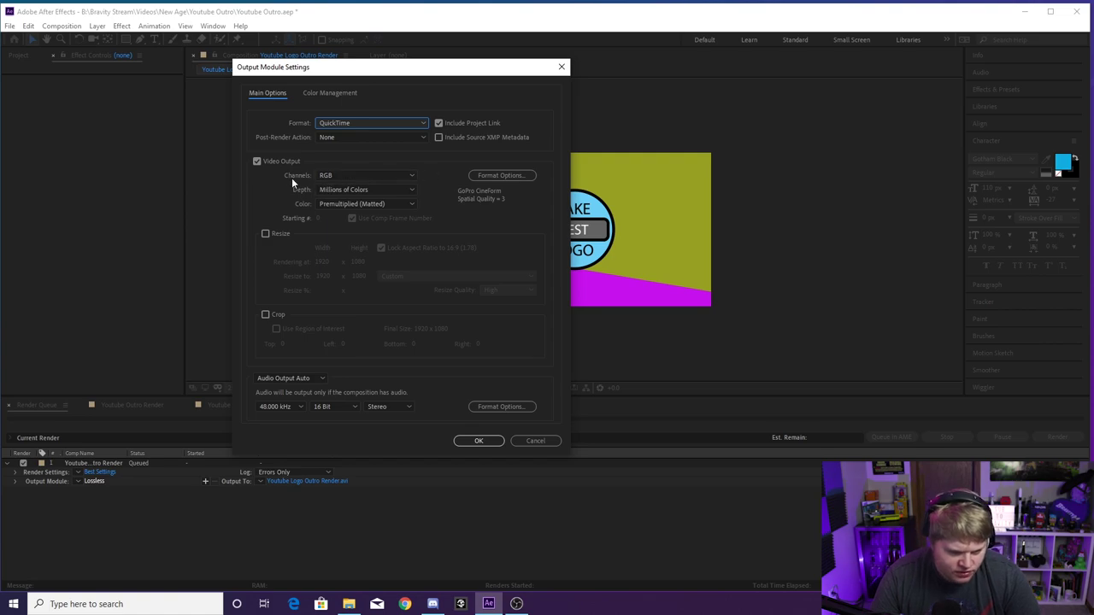
click(339, 176)
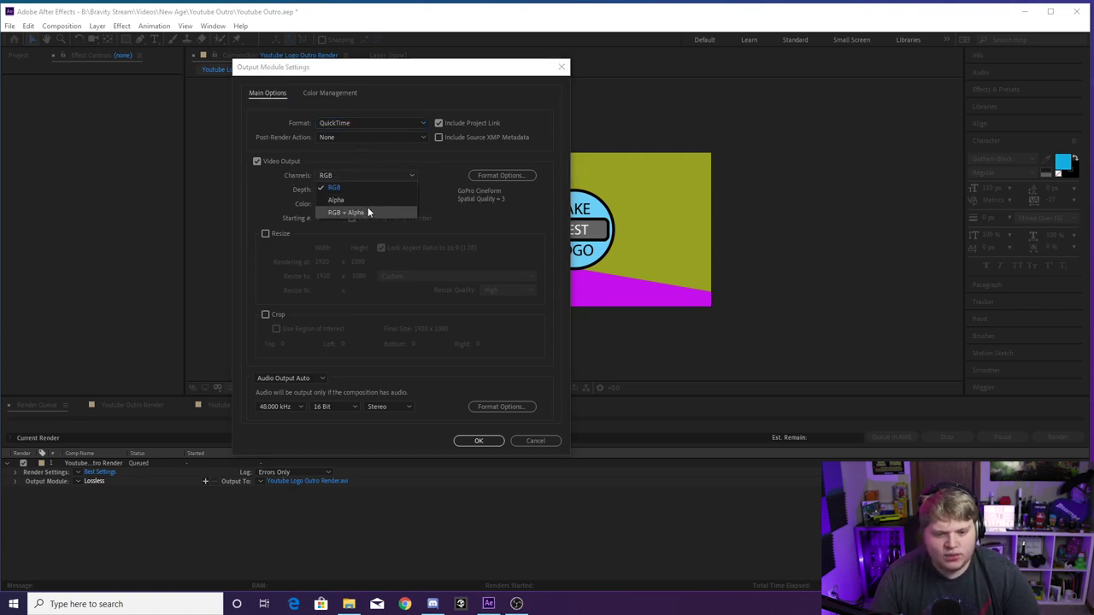
click(364, 213)
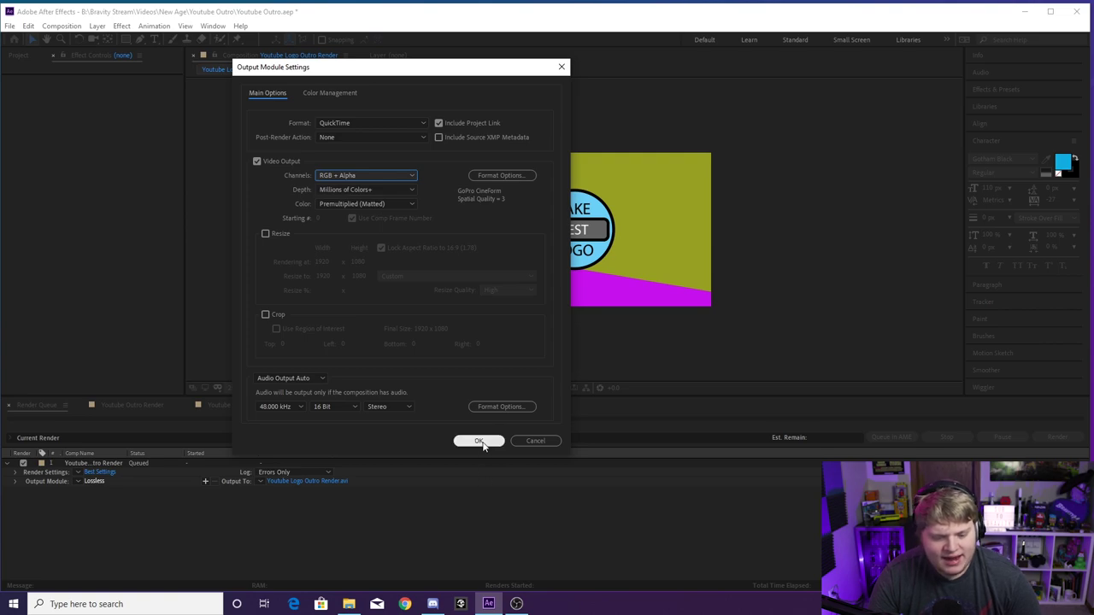
click(480, 441)
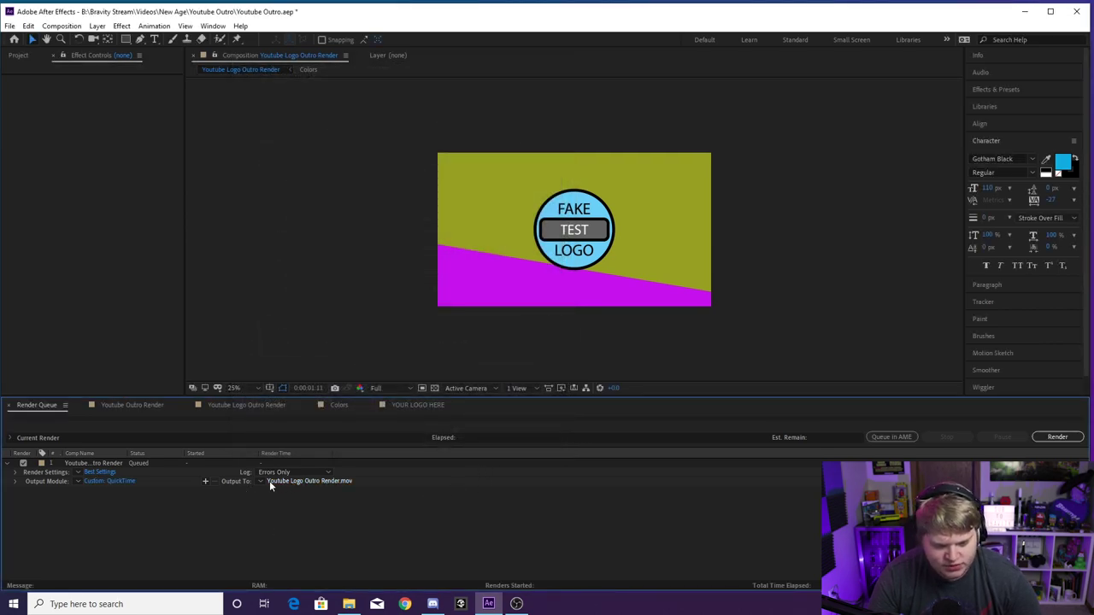